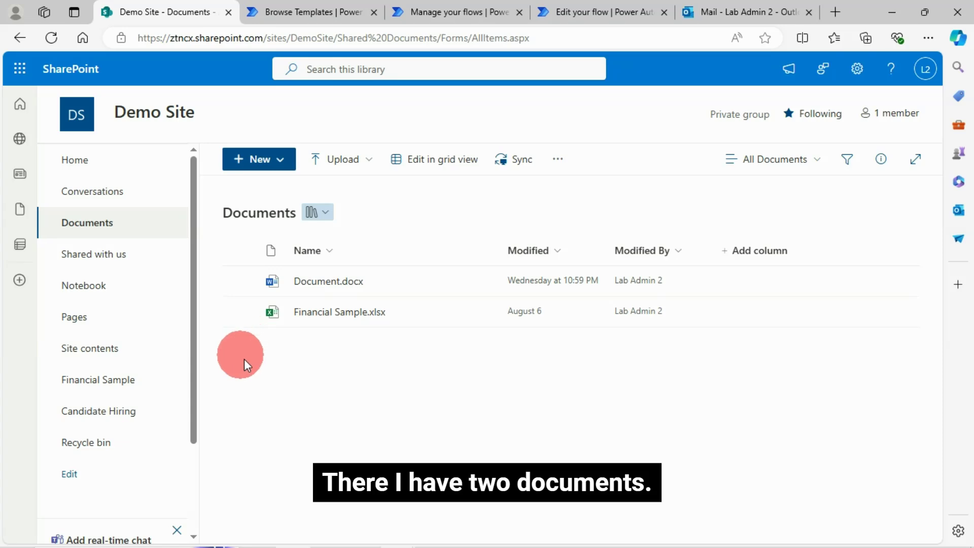
- Start creating a Power Automate flow for the Documents library through its integration options
left_click(558, 160)
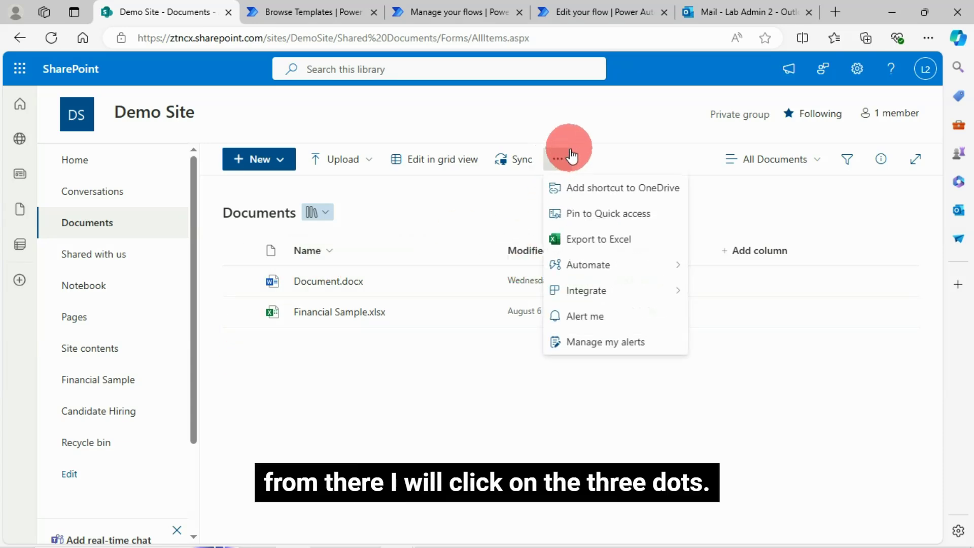
left_click(588, 293)
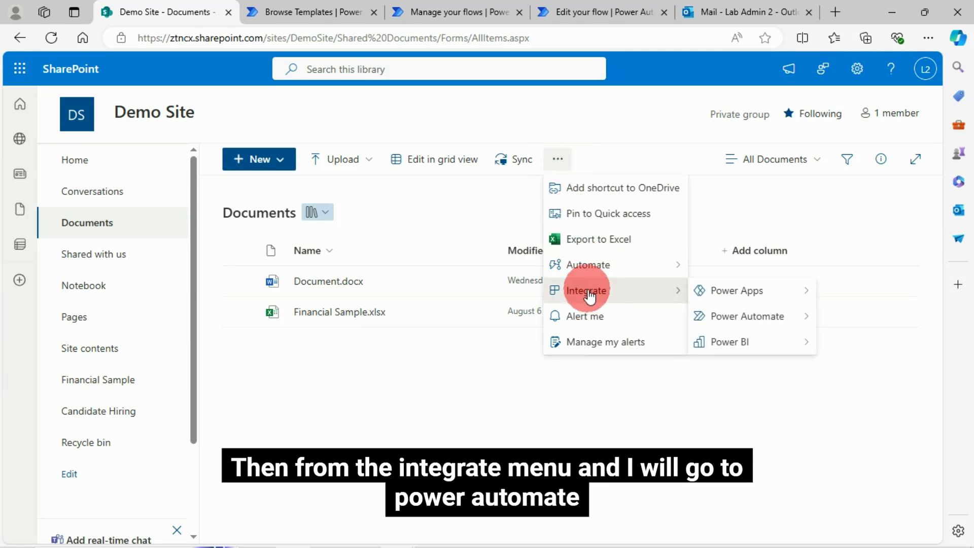
left_click(728, 320)
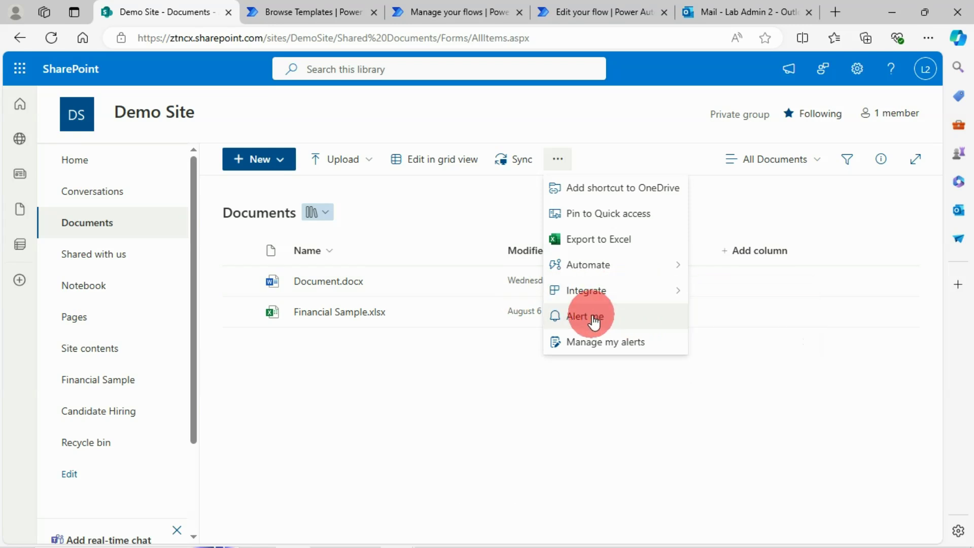
mouse_move(654, 295)
mouse_move(693, 319)
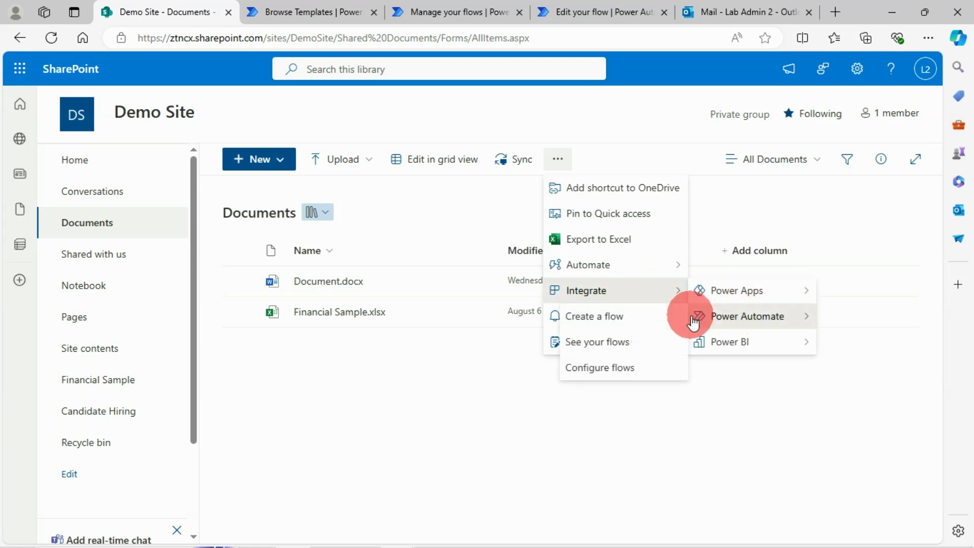
left_click(595, 321)
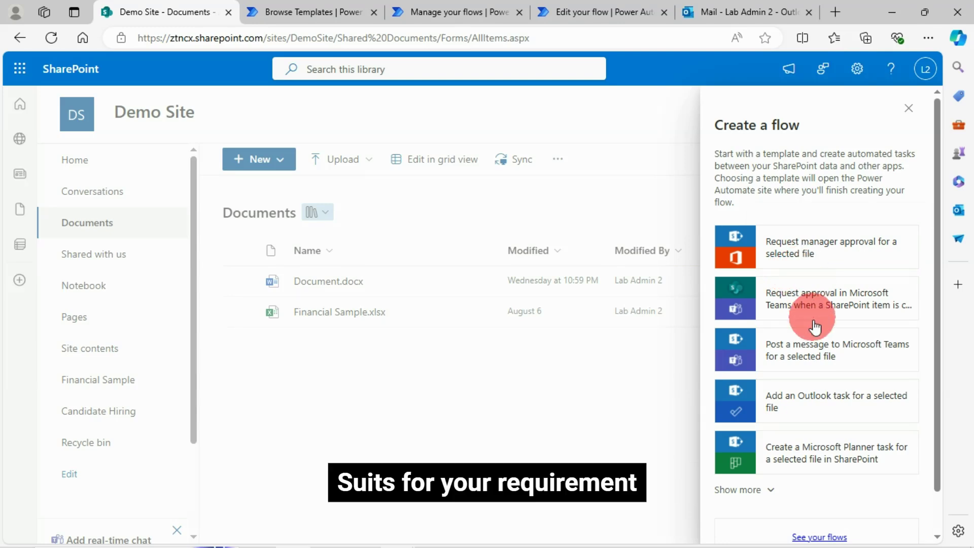
- Review the suggested flow templates, including the expanded list down to the link for more templates
scroll(792, 253, "down", 1)
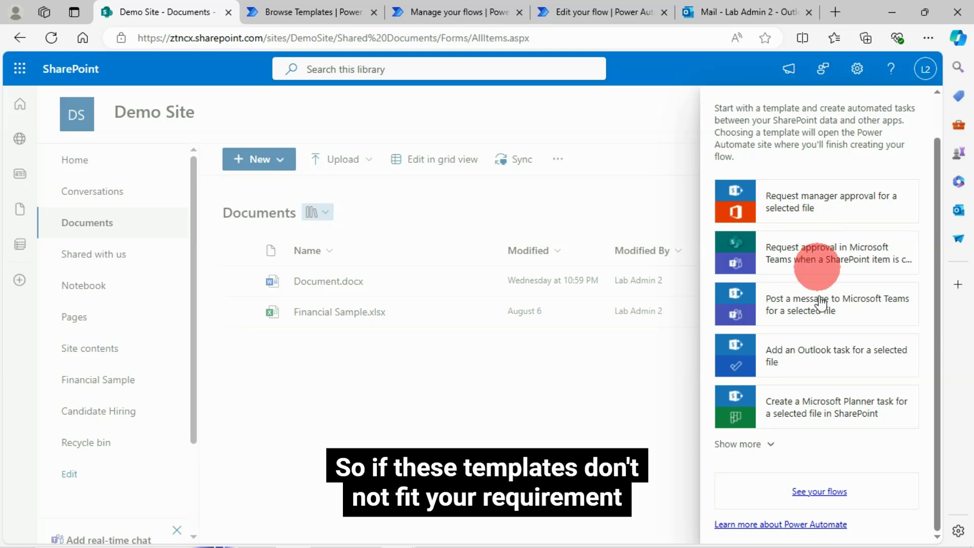
left_click(771, 447)
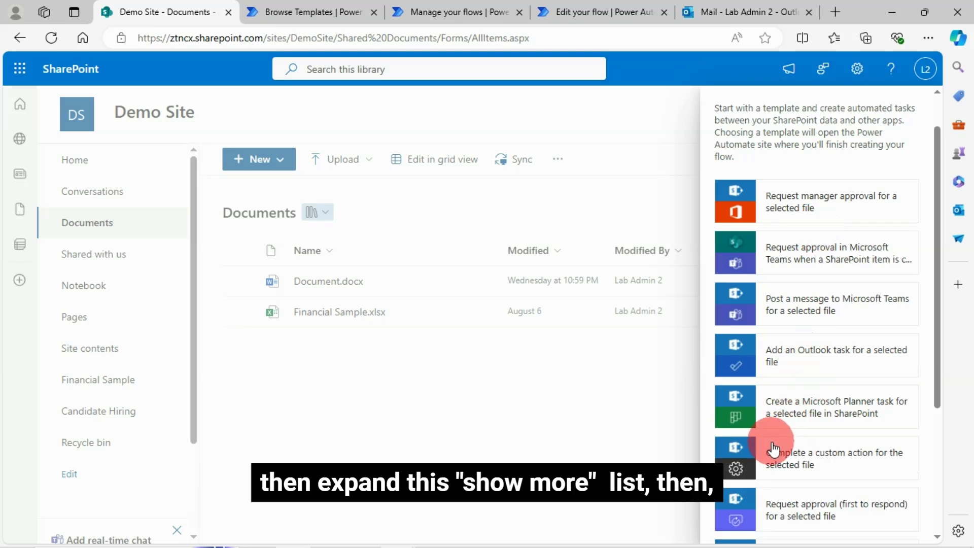
scroll(793, 376, "down", 3)
scroll(794, 384, "down", 1)
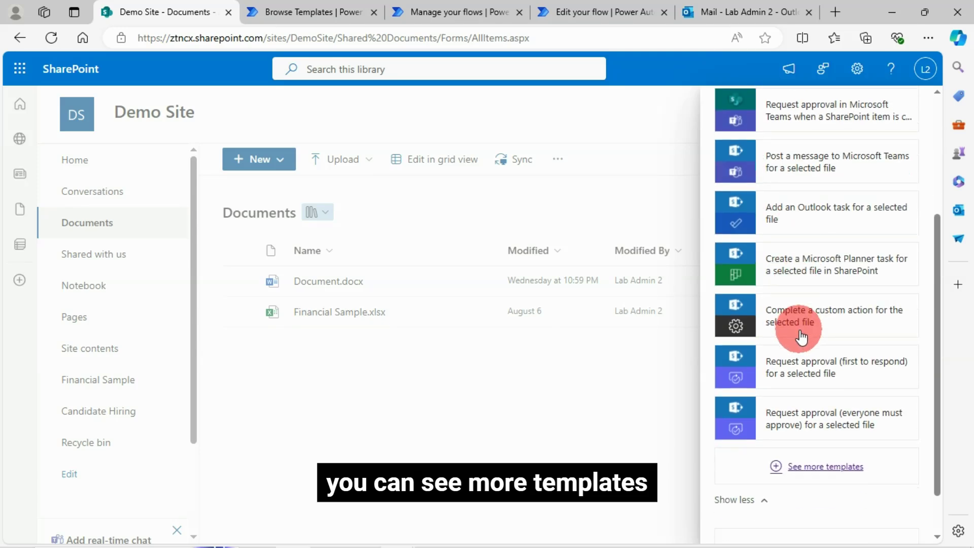
scroll(779, 279, "up", 1)
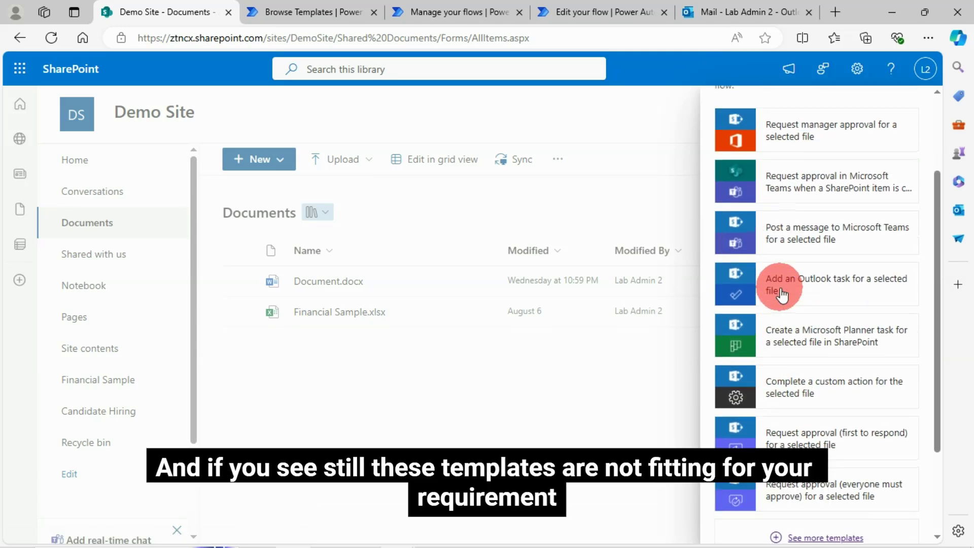
scroll(806, 294, "up", 1)
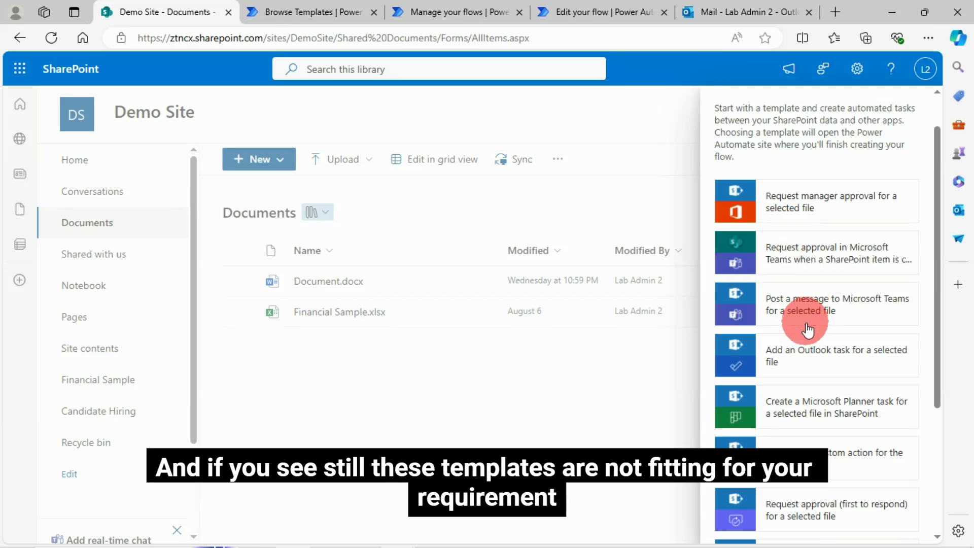
scroll(804, 332, "down", 1)
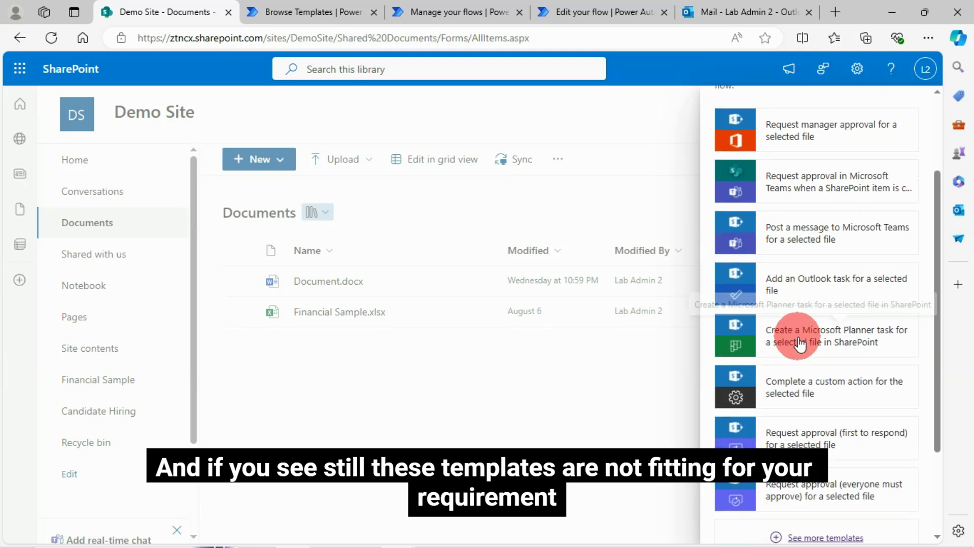
scroll(811, 426, "down", 2)
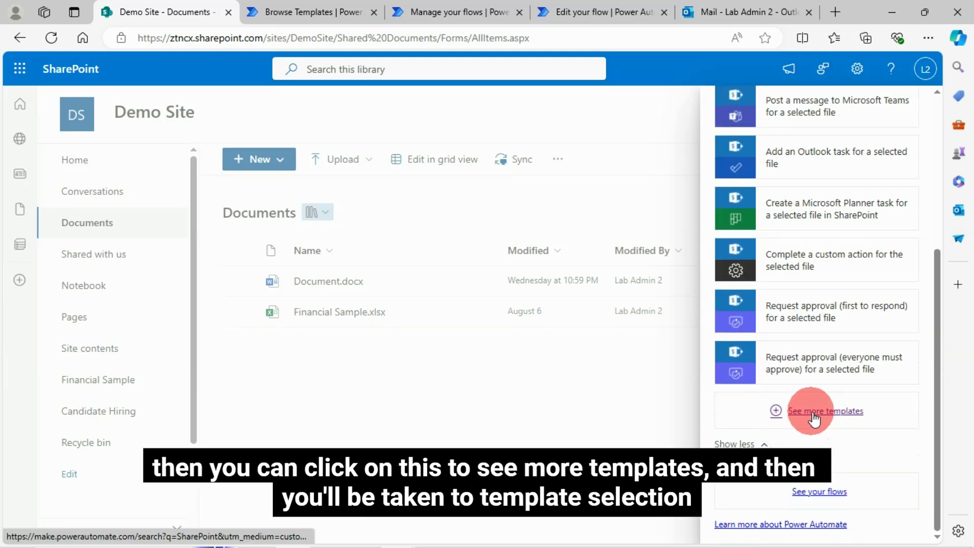
- Switch to the Power Automate template gallery and browse the SharePoint templates
left_click(309, 10)
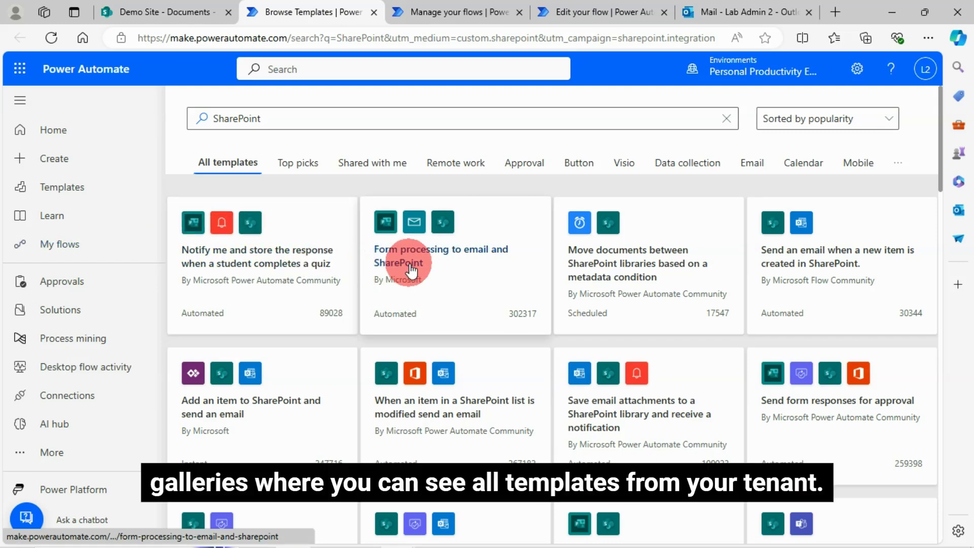
scroll(503, 337, "down", 6)
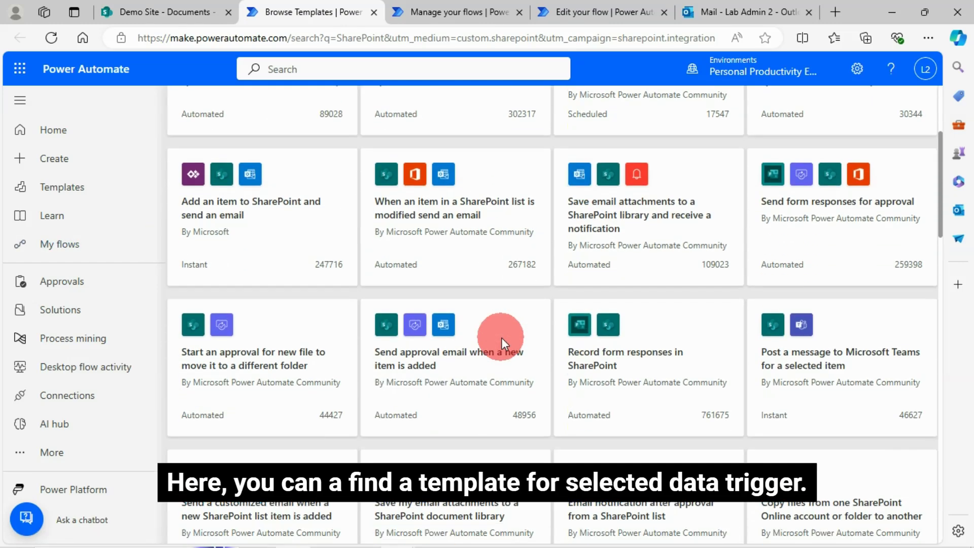
scroll(503, 339, "up", 4)
scroll(502, 340, "up", 3)
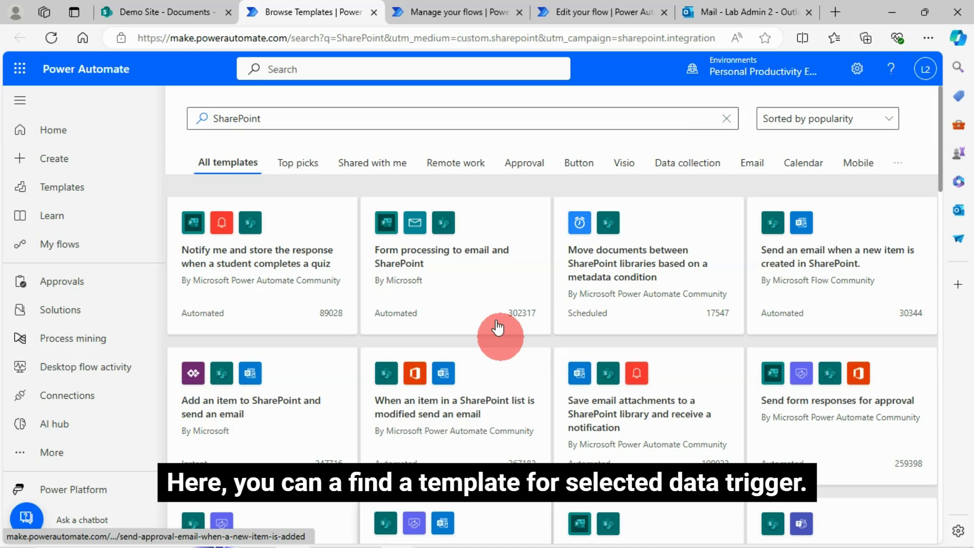
- Search the template gallery for "SharePoint selected" and look through the matching templates
left_click(279, 118)
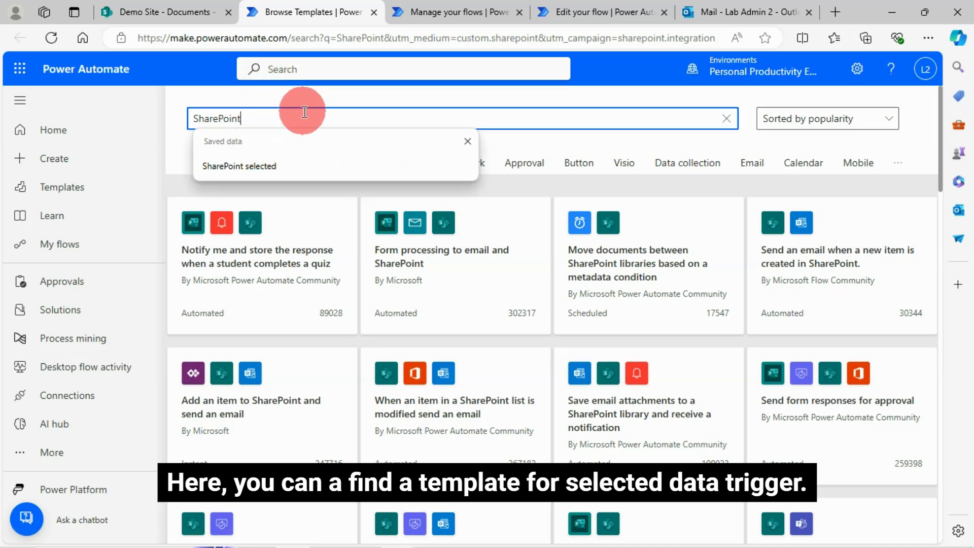
left_click(270, 165)
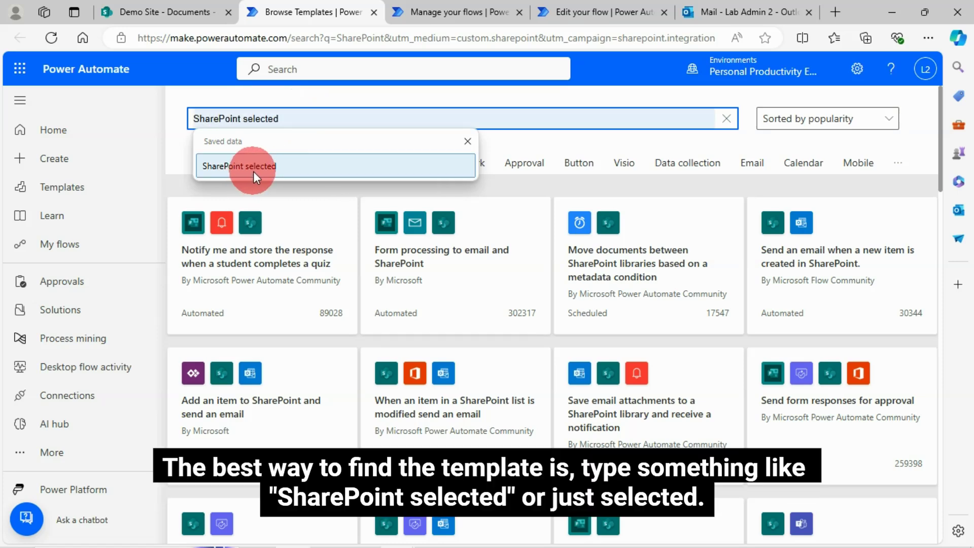
left_click(253, 172)
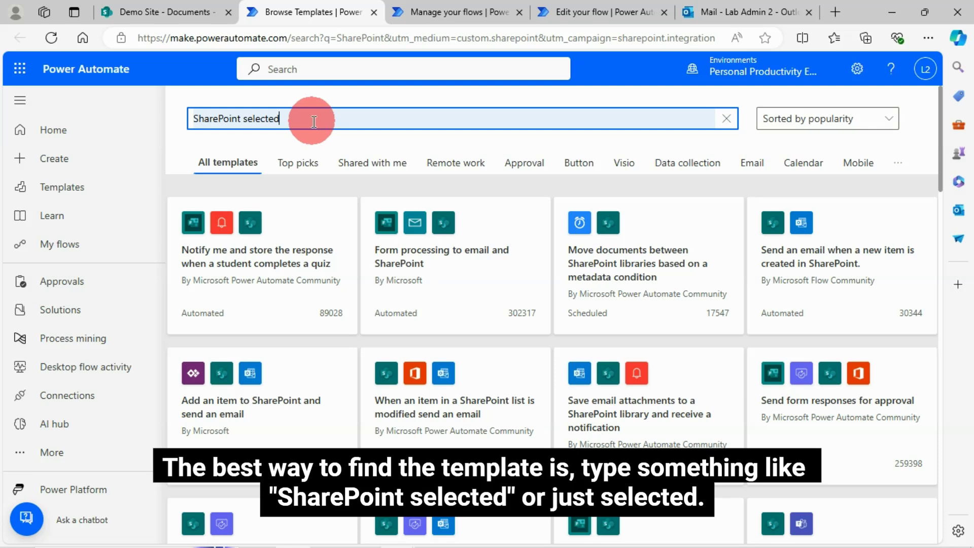
key("Return")
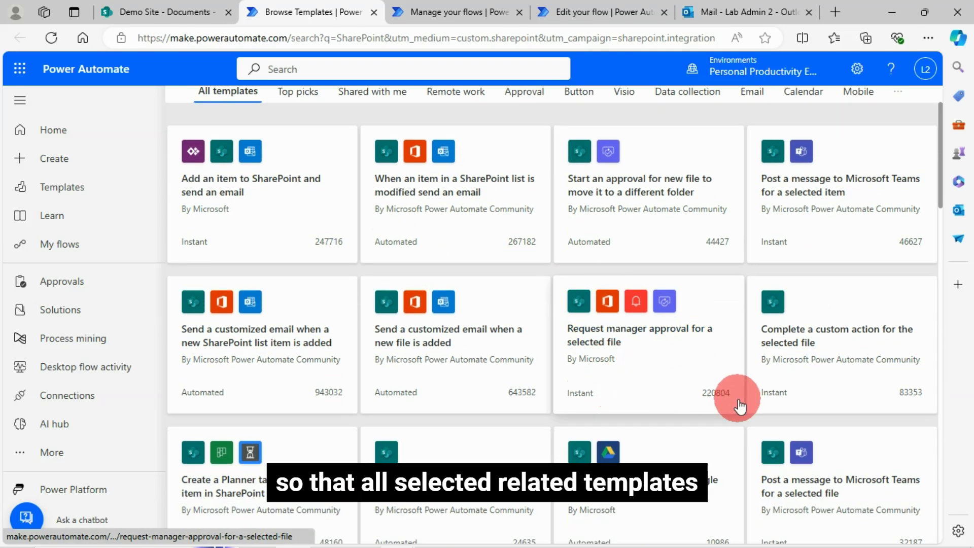
scroll(738, 406, "down", 4)
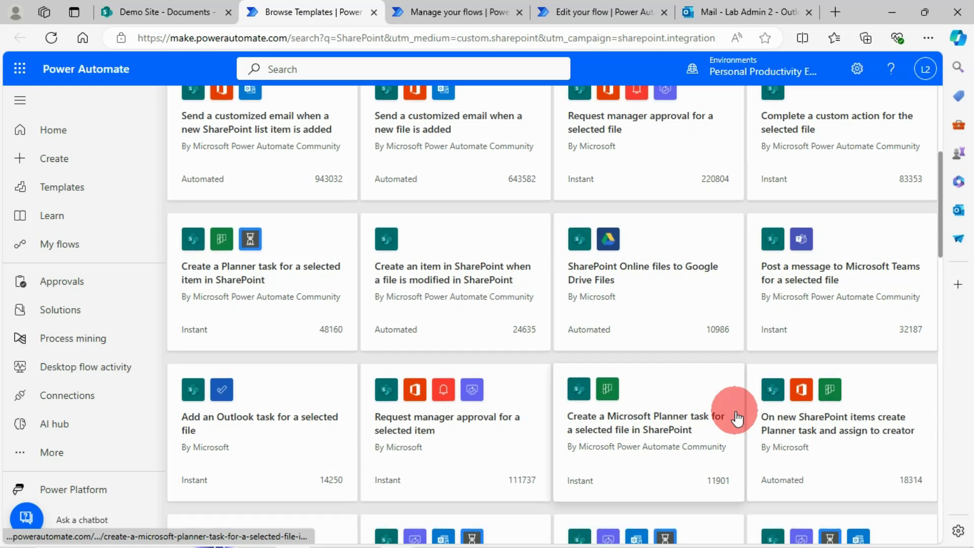
scroll(735, 414, "up", 5)
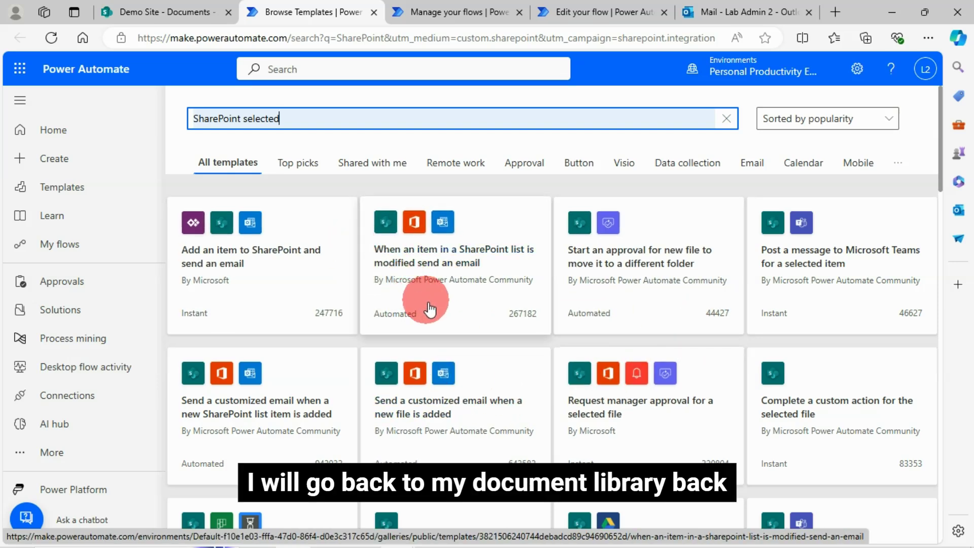
- Return to the SharePoint document library and choose the "Request manager approval for a selected file" flow template
left_click(182, 10)
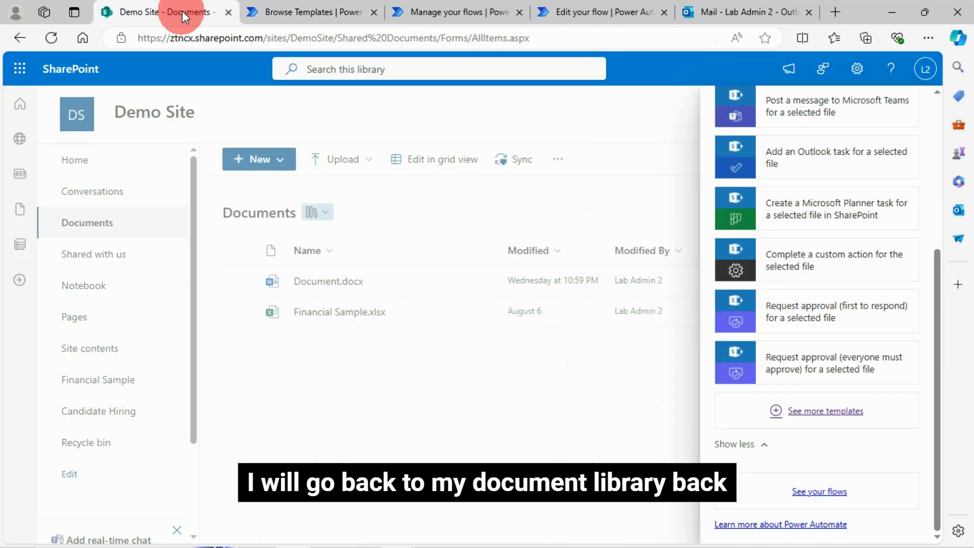
scroll(792, 335, "up", 3)
scroll(794, 324, "up", 2)
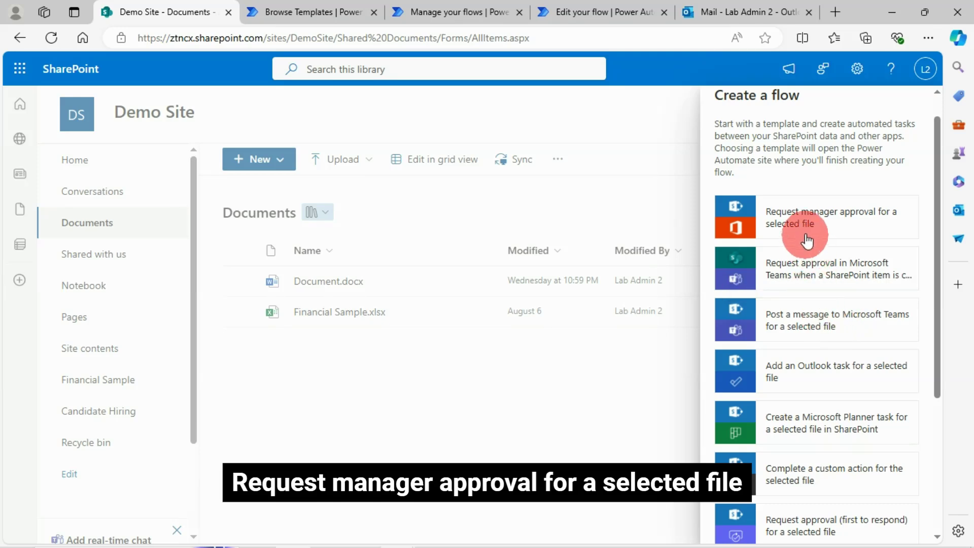
left_click(804, 218)
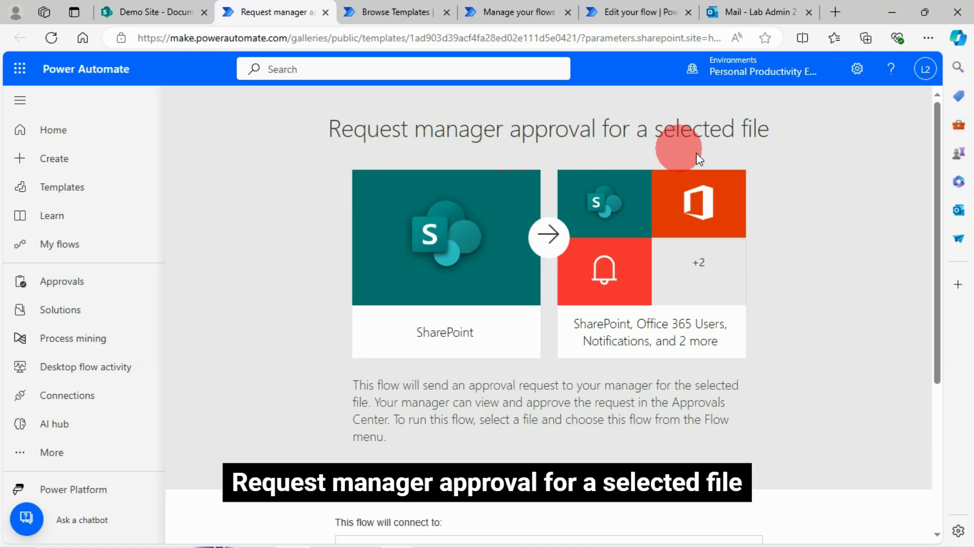
- Check the template's connections, create the flow, dismiss the ready notice and open the flow for editing
scroll(527, 297, "down", 1)
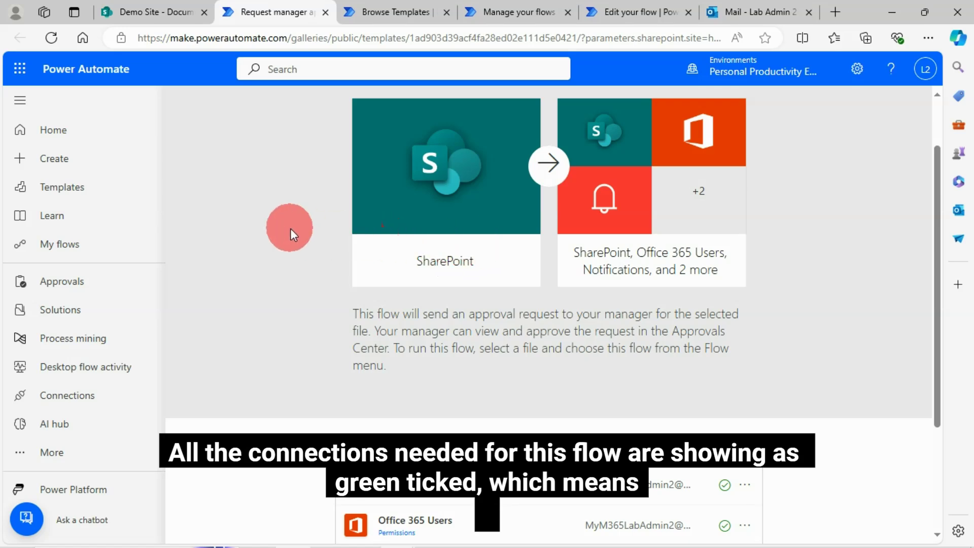
scroll(289, 230, "down", 3)
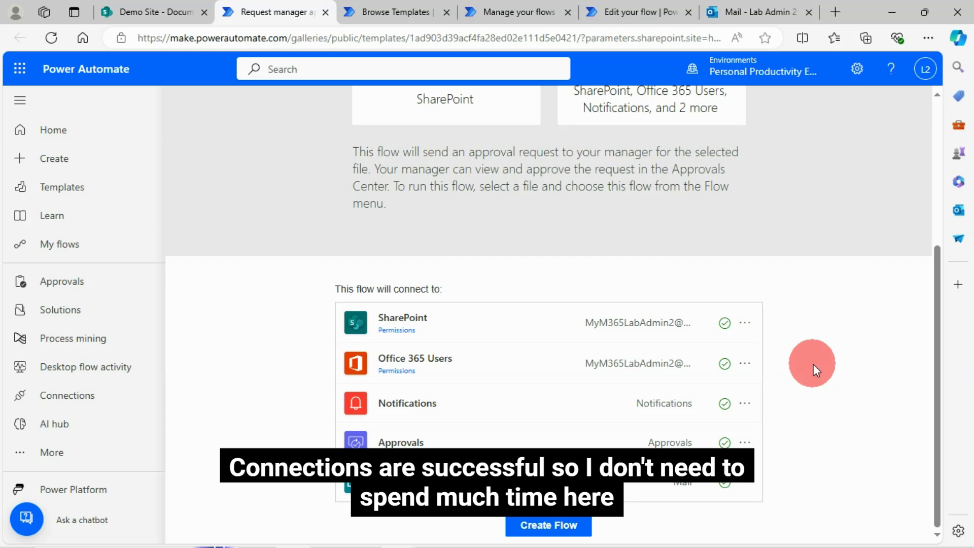
left_click(569, 526)
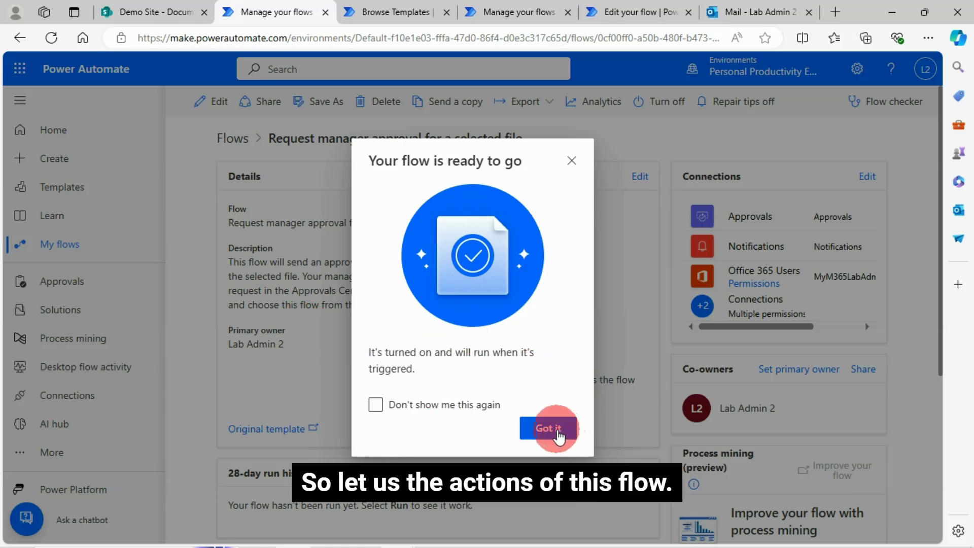
left_click(547, 429)
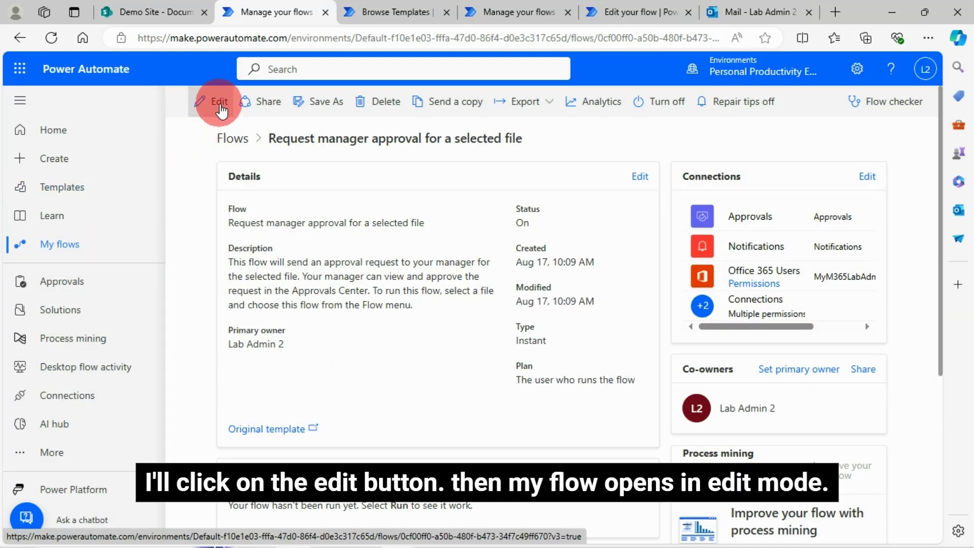
left_click(220, 104)
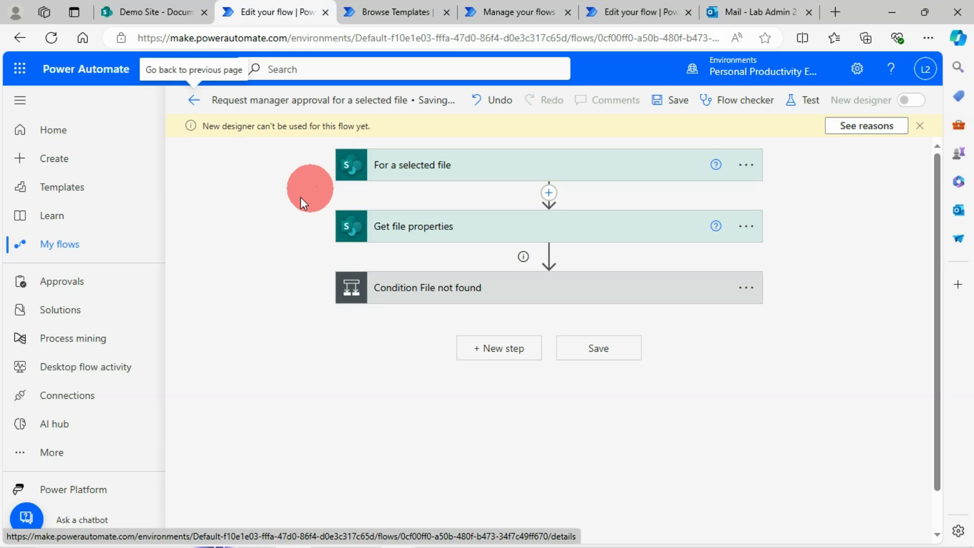
- In the "For a selected file" trigger, replace the Message input's prompt with "Please approve this file."
left_click(440, 169)
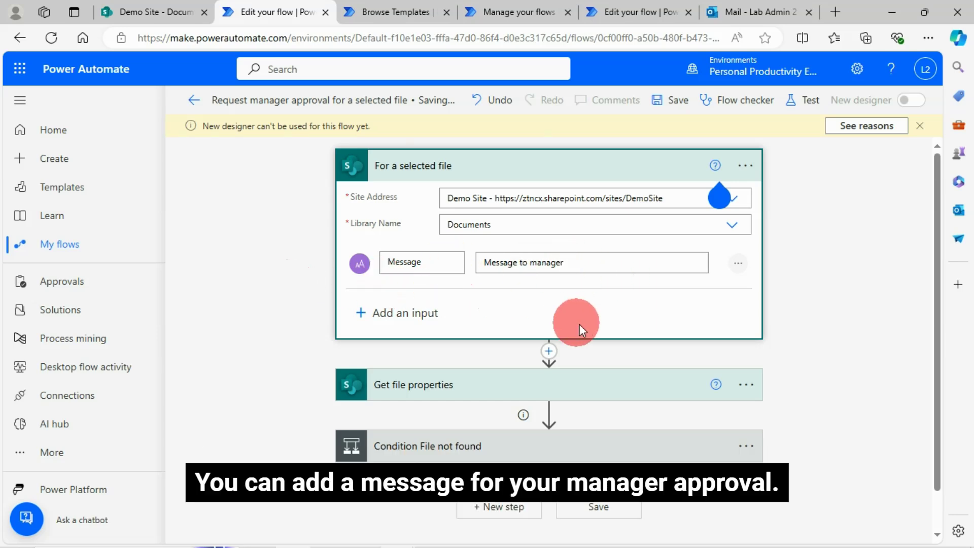
left_click(573, 262)
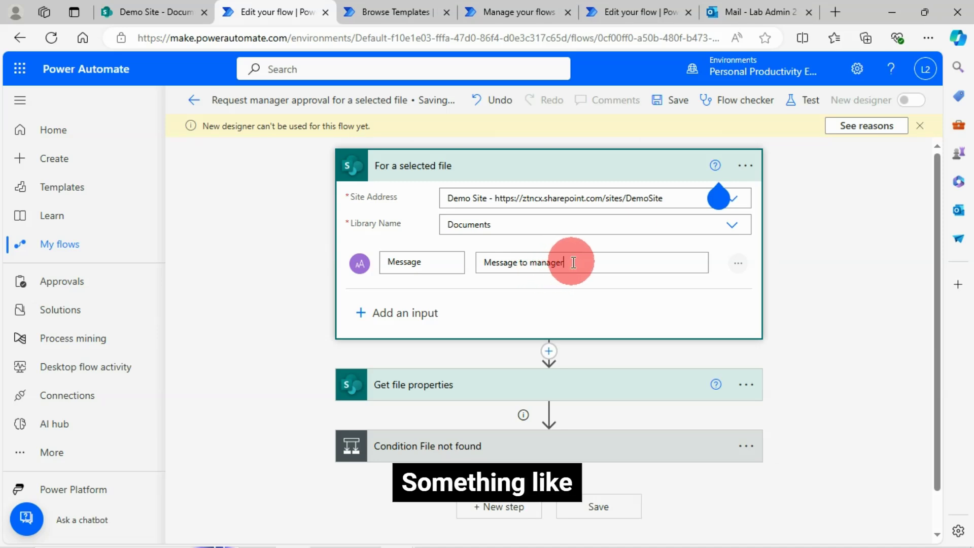
key("BackSpace")
key("BackSpace")
key("BackSpace")
key("BackSpace")
key("BackSpace")
key("BackSpace")
key("BackSpace")
key("BackSpace")
key("BackSpace")
key("BackSpace")
key("BackSpace")
key("BackSpace")
key("BackSpace")
key("BackSpace")
key("BackSpace")
key("BackSpace")
key("BackSpace")
key("BackSpace")
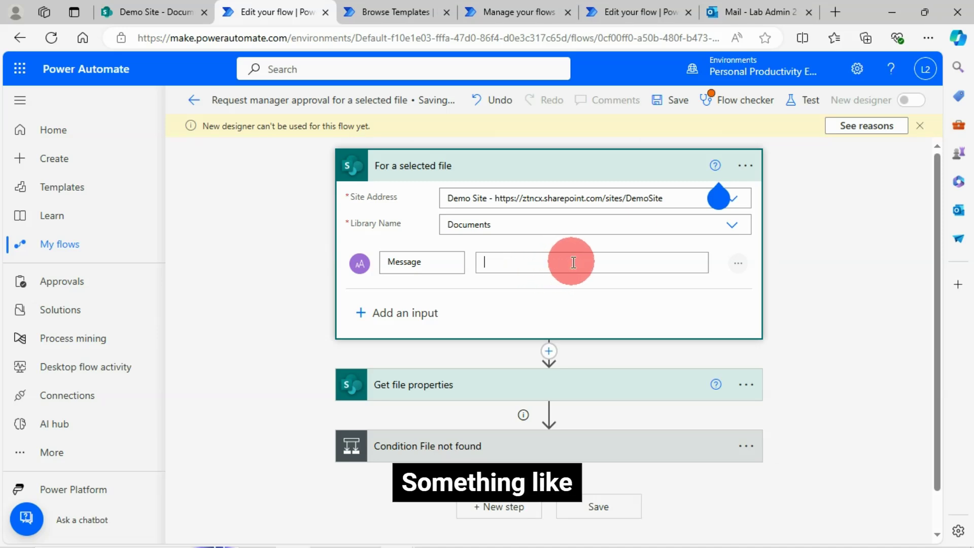
type("P")
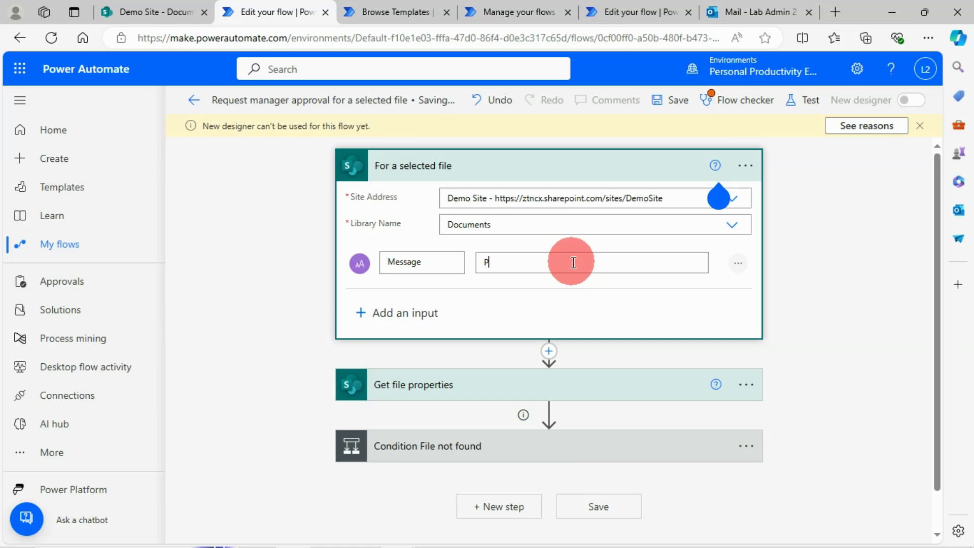
type("lease approve this file.")
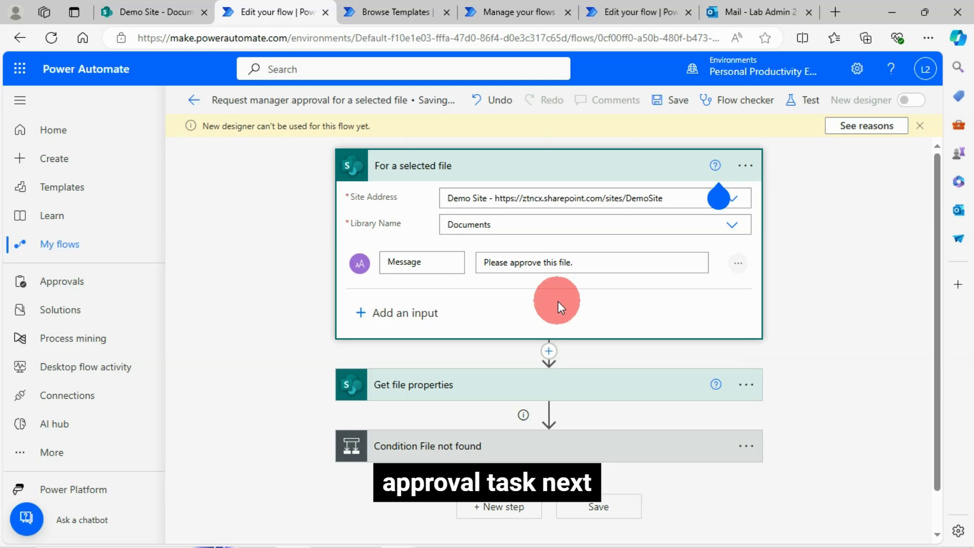
- Examine the "Get file properties" action and the "Condition File not found" check, including its If no branch
left_click(450, 393)
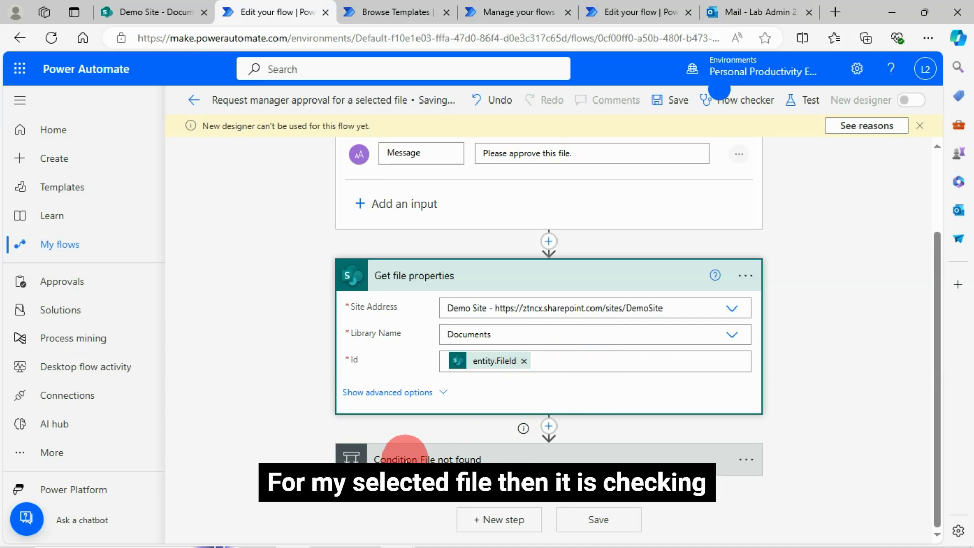
left_click(405, 453)
scroll(614, 398, "down", 4)
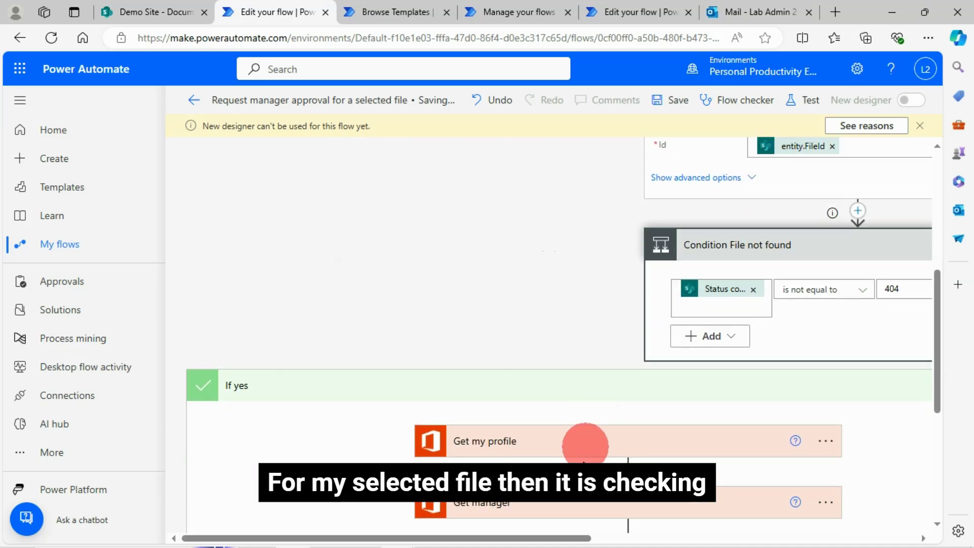
left_click_drag(562, 537, 681, 491)
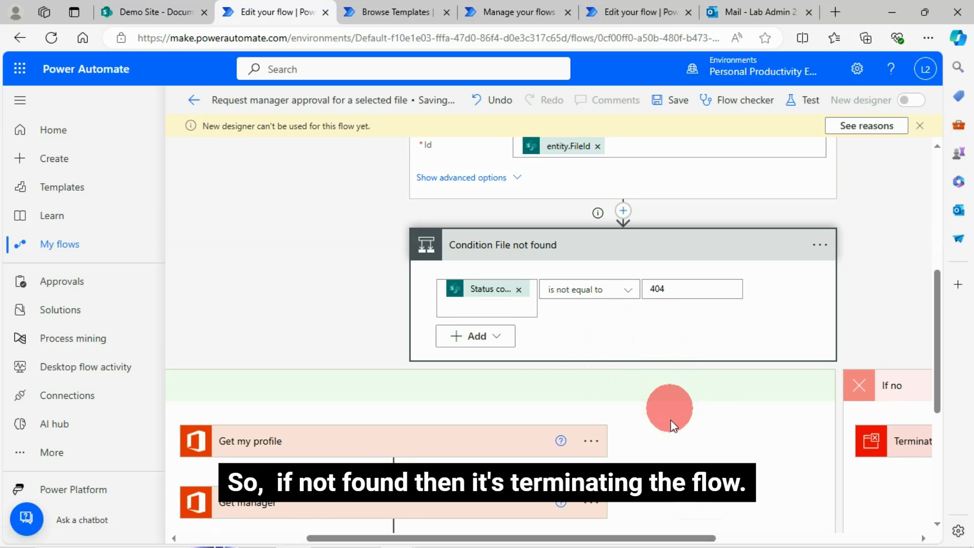
left_click_drag(687, 536, 777, 514)
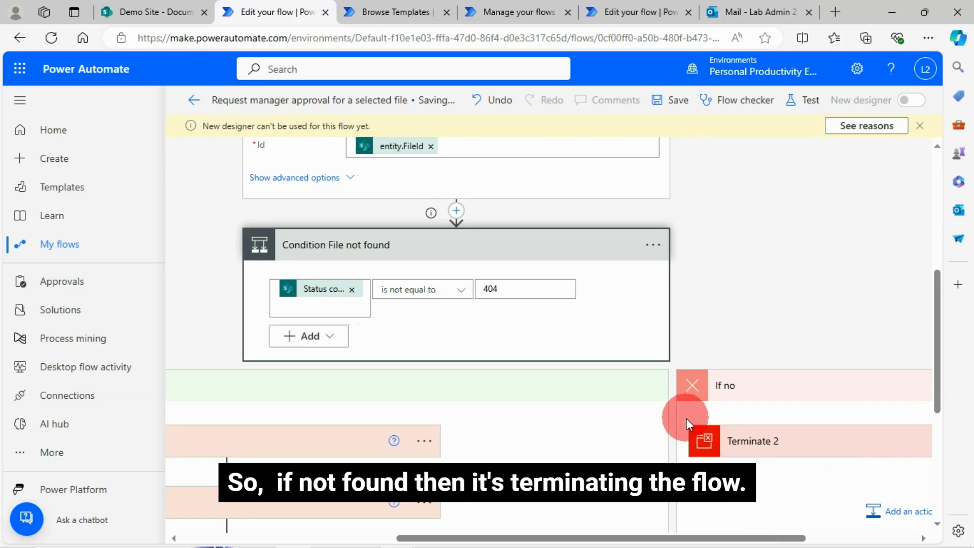
scroll(629, 381, "down", 4)
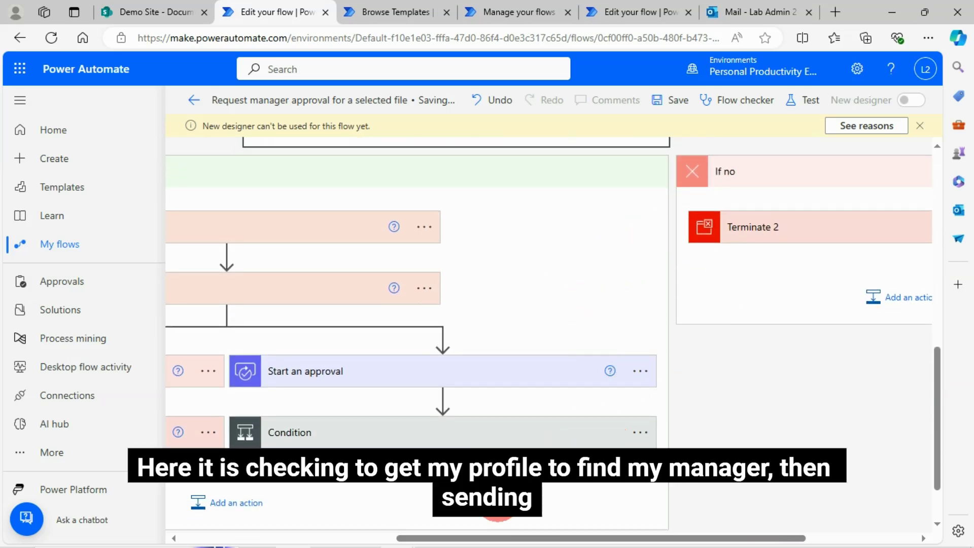
- Review the "Get my profile" and "Get manager" actions in the file condition's If yes branch
left_click_drag(495, 540, 286, 497)
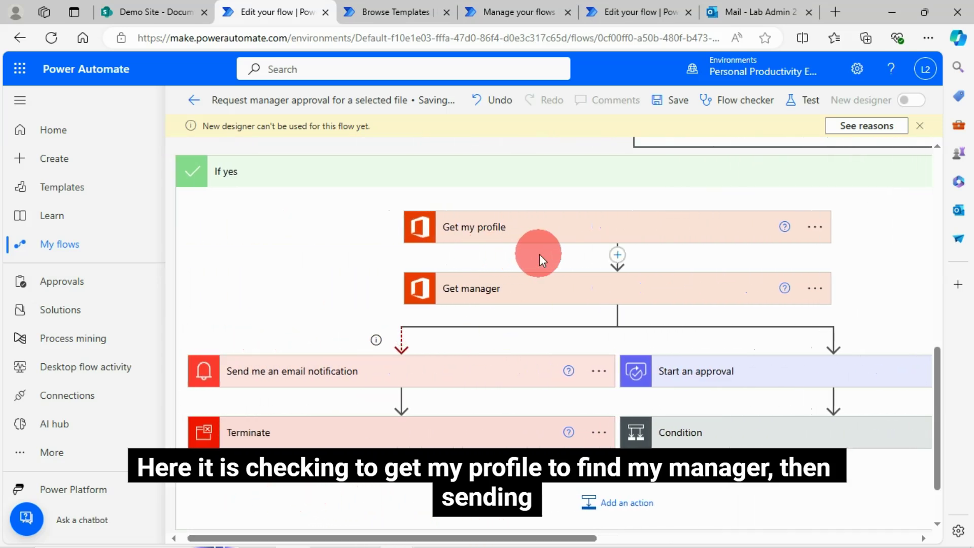
left_click(510, 239)
left_click(514, 224)
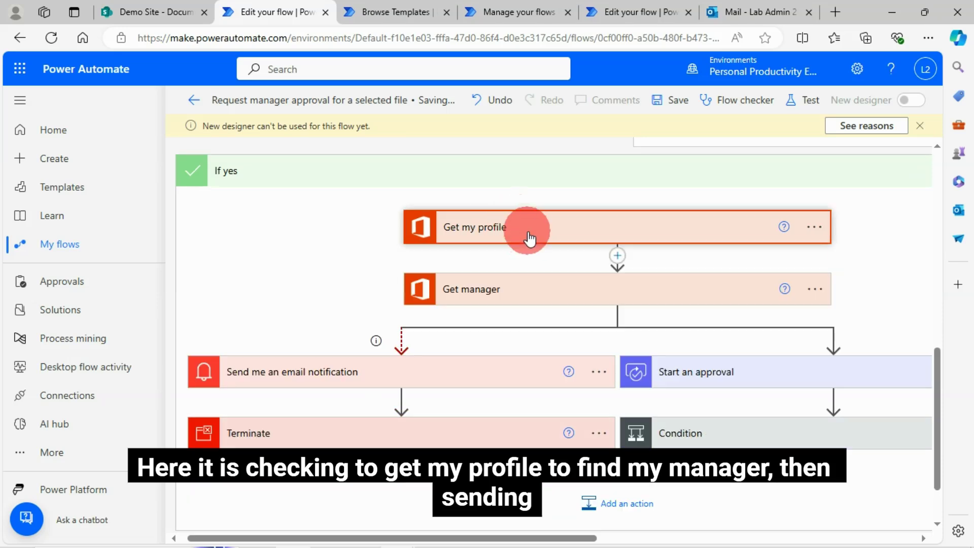
left_click(481, 290)
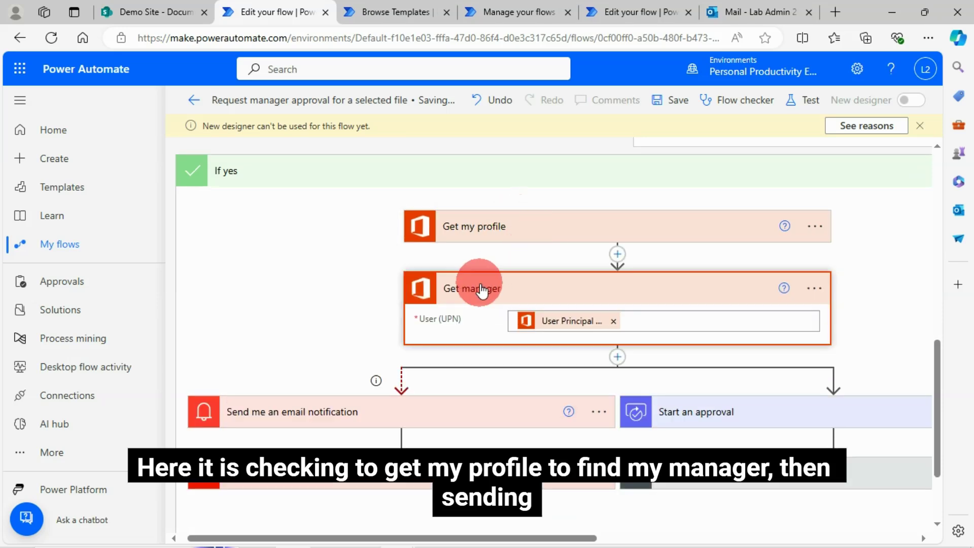
left_click(479, 288)
- Inspect the contents of the "Send me an email notification" action and the Terminate action that follows it
left_click(327, 370)
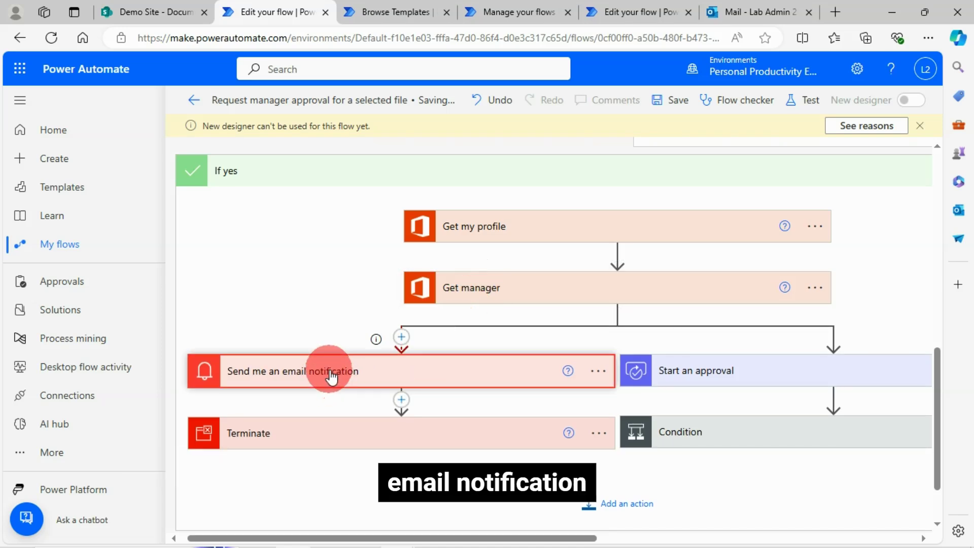
scroll(331, 377, "down", 4)
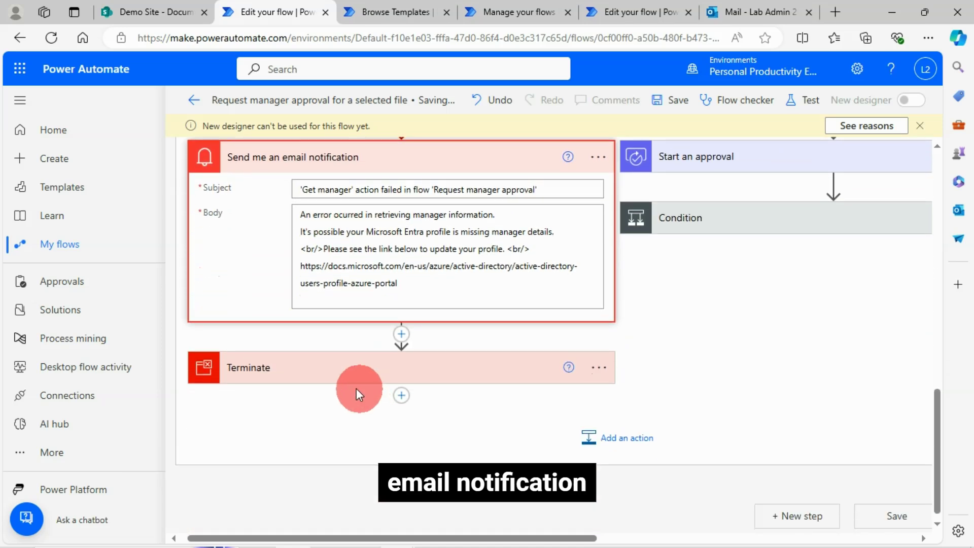
left_click(343, 373)
scroll(634, 352, "up", 3)
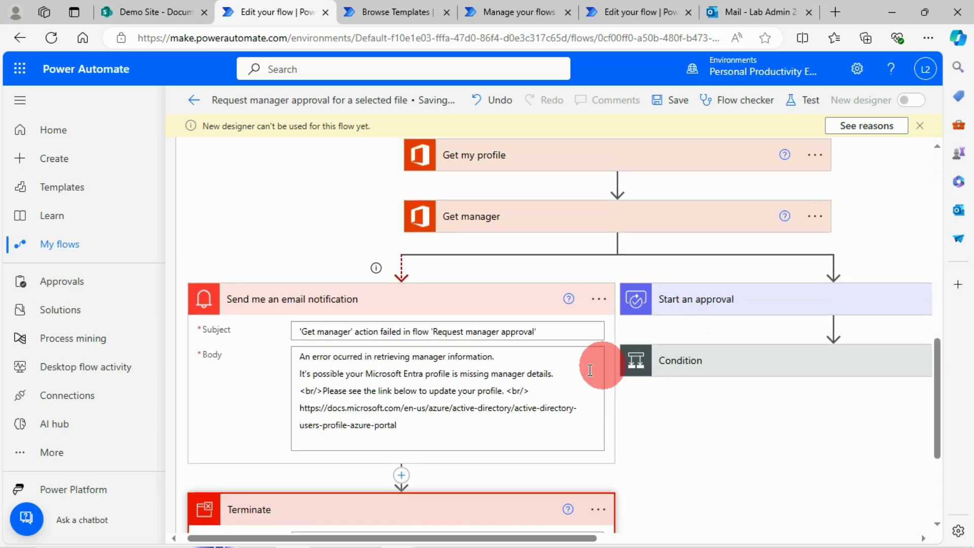
scroll(528, 401, "down", 3)
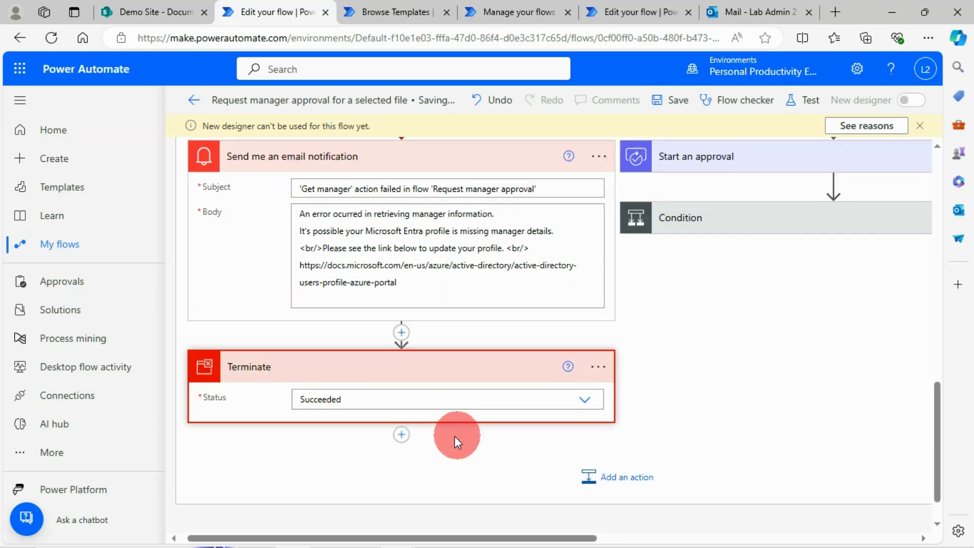
left_click(384, 371)
scroll(555, 358, "up", 3)
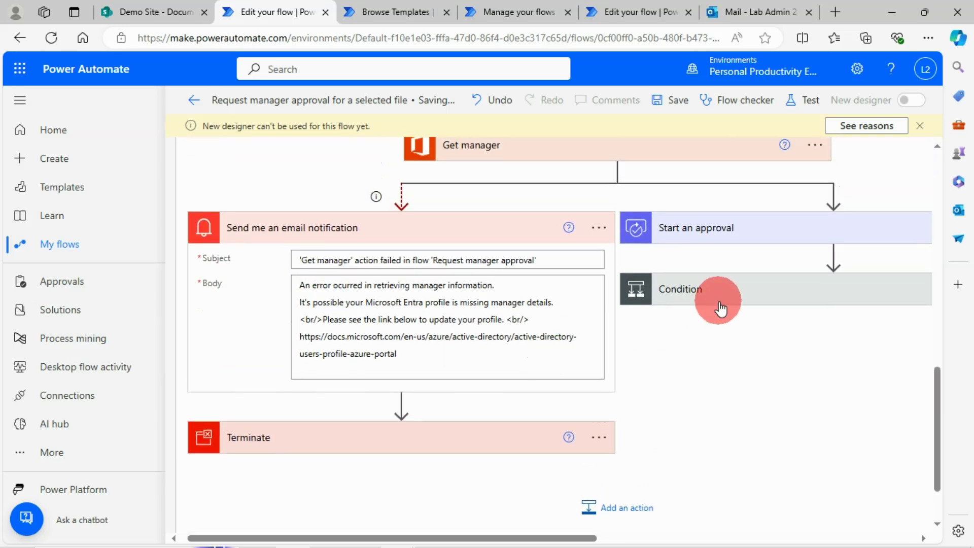
- Expand the "Start an approval" action and review its approval type, title, assignee, details and item link fields
left_click(720, 231)
scroll(692, 257, "up", 2)
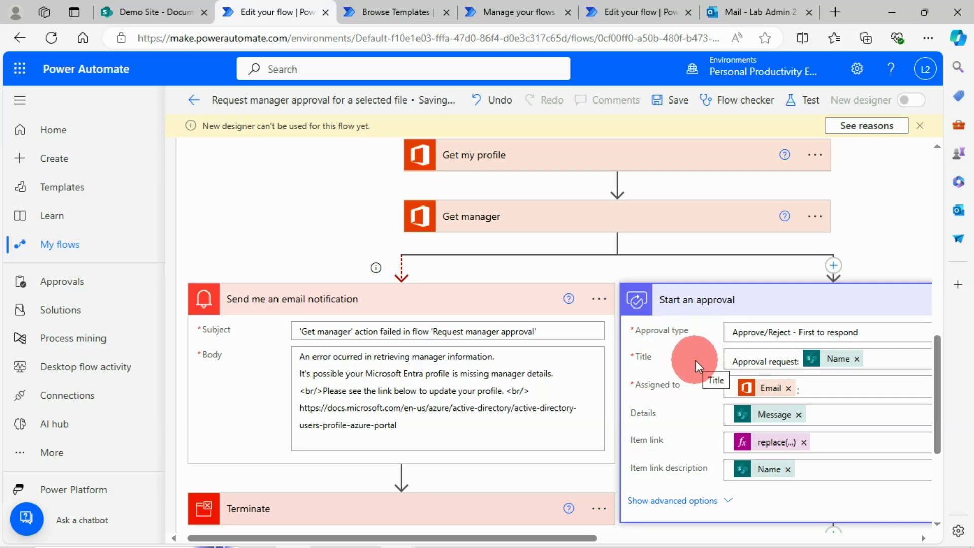
scroll(693, 361, "down", 2)
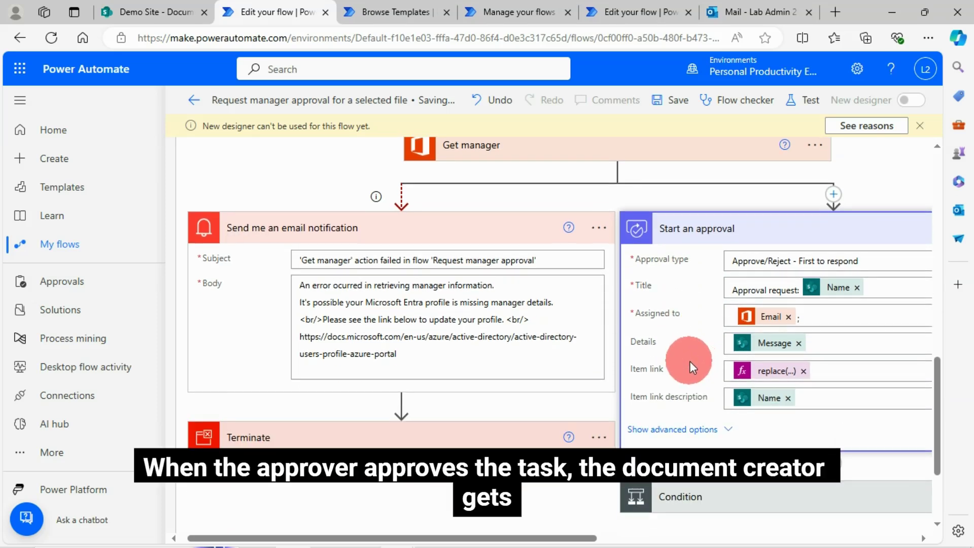
- Expand the Condition after the approval and examine the requestor notifications in its If yes and If no branches
scroll(690, 376, "down", 2)
left_click(702, 430)
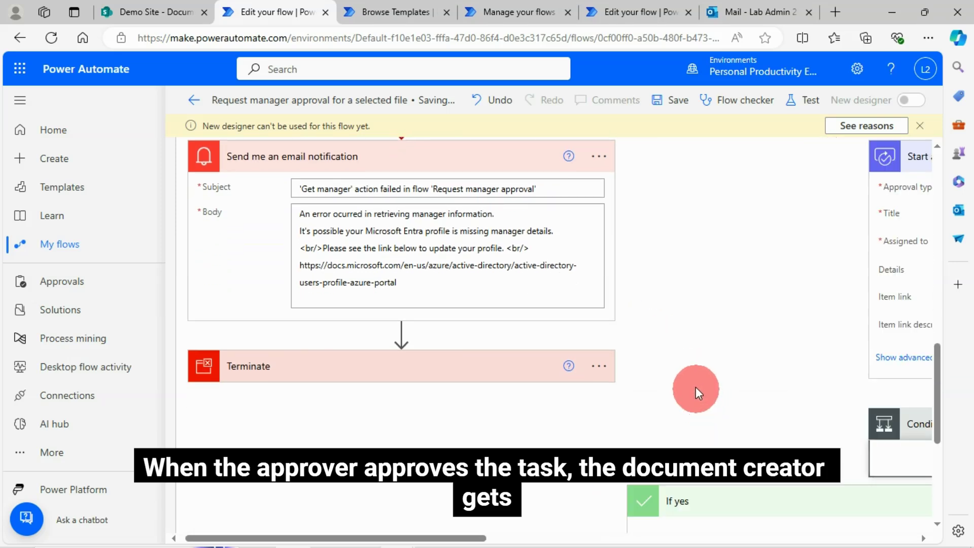
scroll(692, 364, "down", 4)
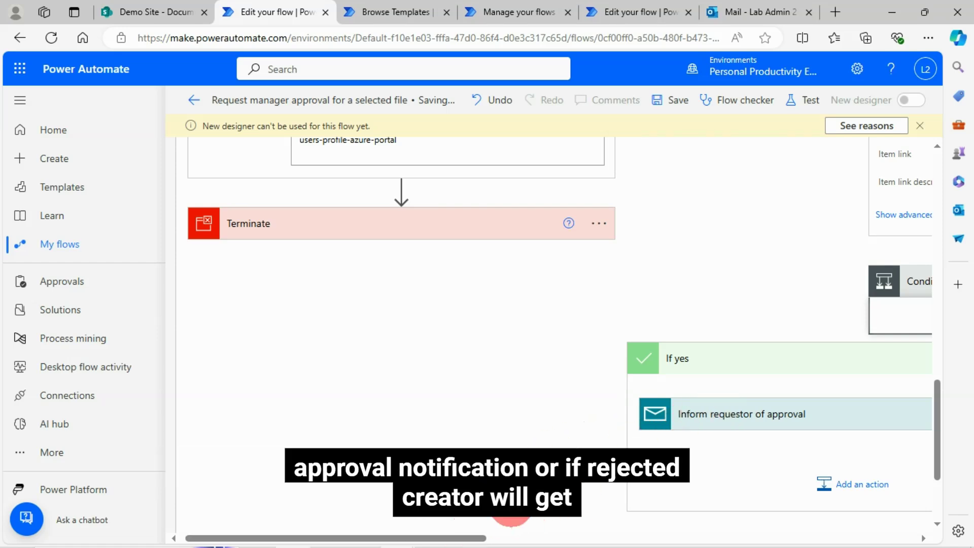
left_click_drag(461, 539, 675, 509)
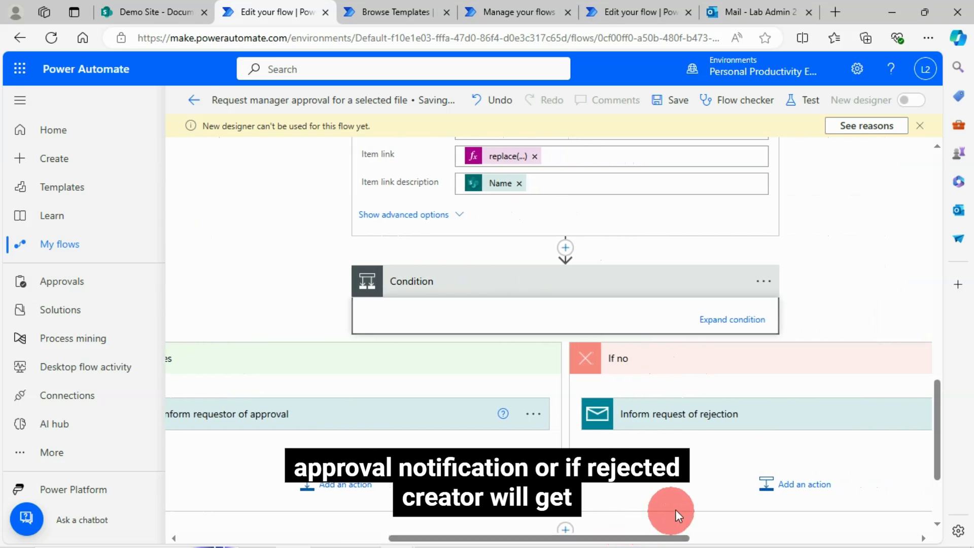
left_click(713, 420)
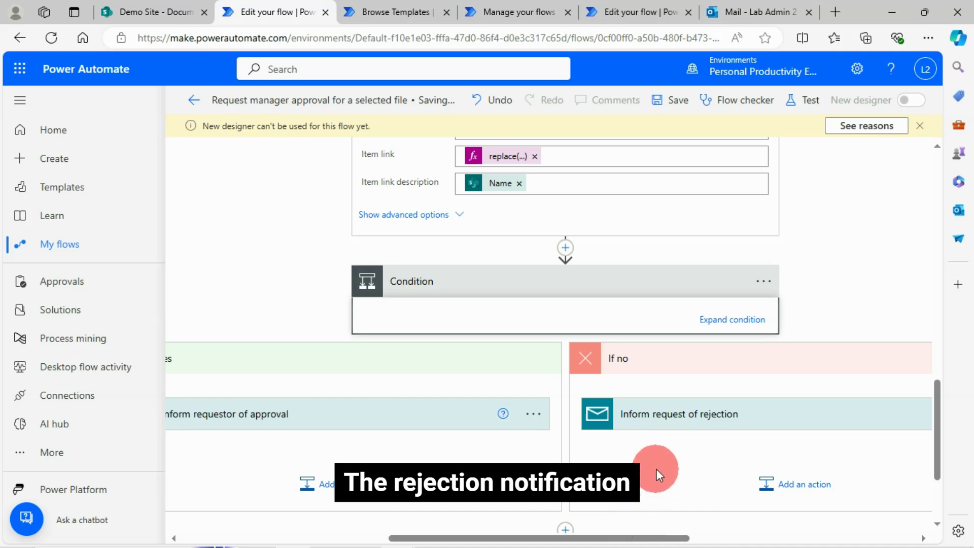
left_click_drag(629, 539, 391, 515)
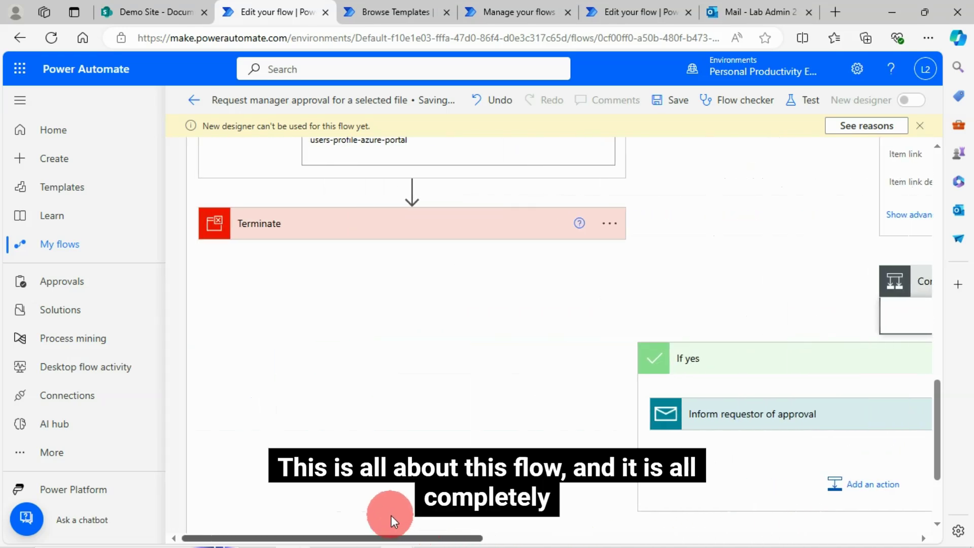
- Collapse the "Send me an email notification" action and delete the Terminate action below it
scroll(566, 415, "up", 5)
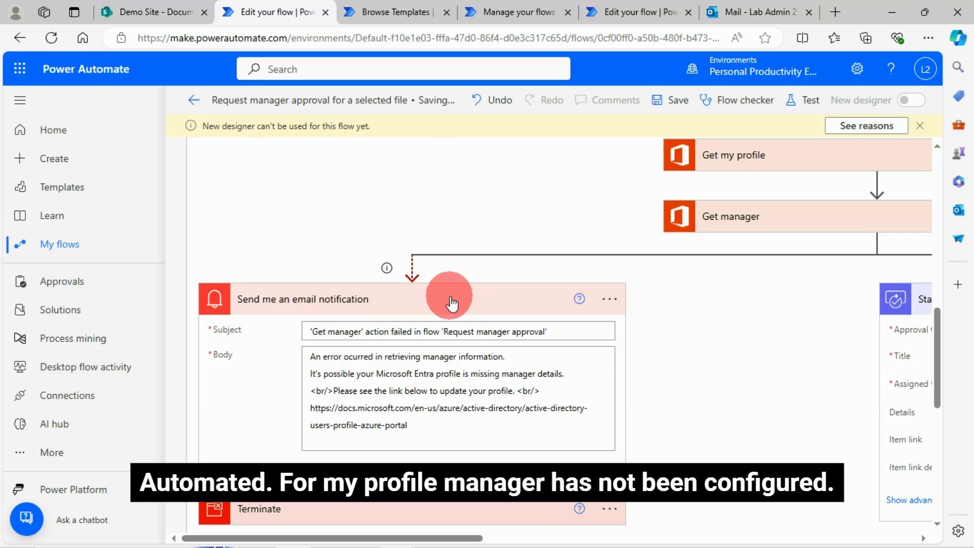
left_click(500, 298)
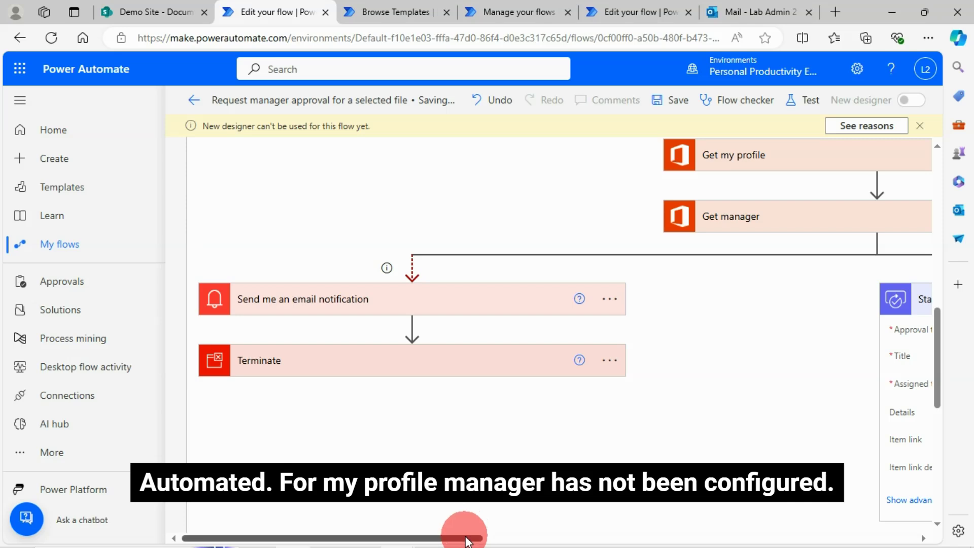
left_click_drag(468, 531, 497, 523)
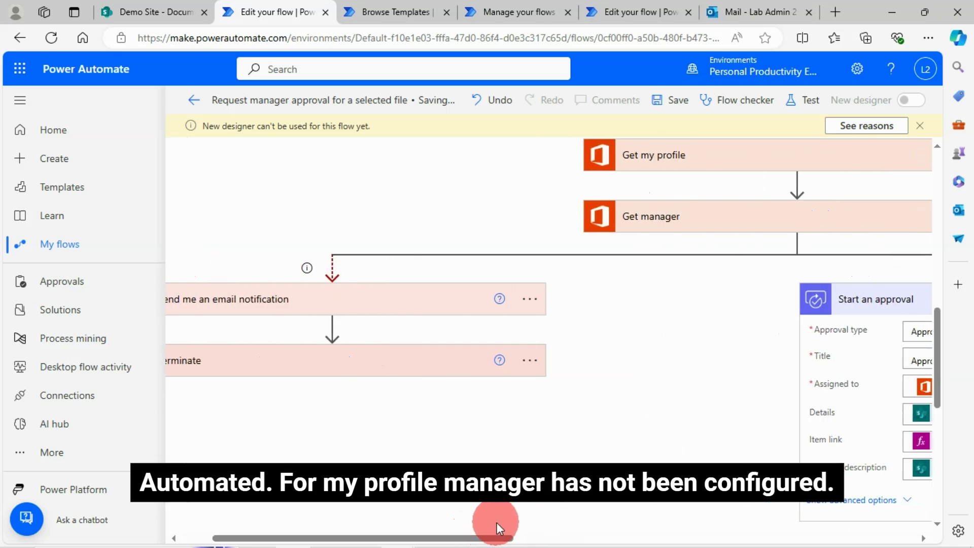
scroll(589, 310, "up", 1)
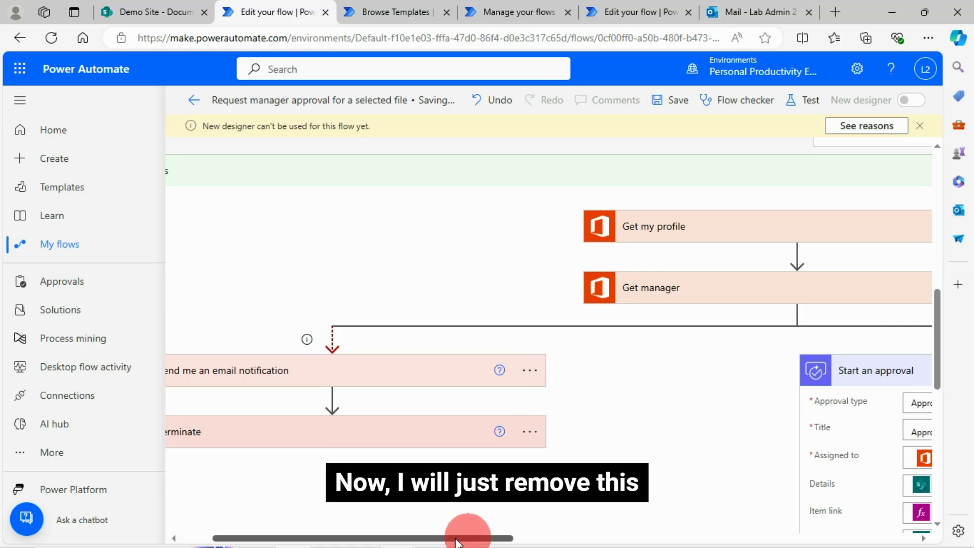
left_click_drag(455, 542, 386, 537)
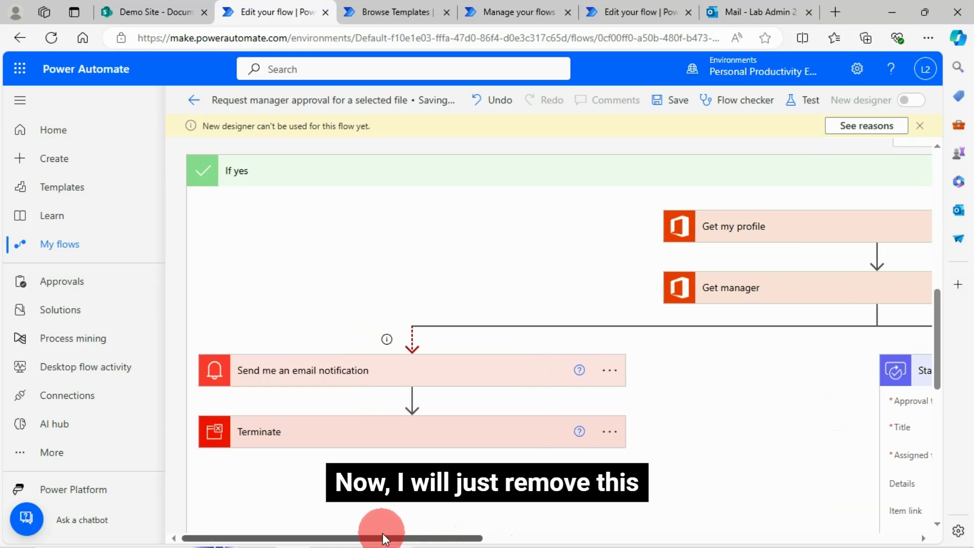
left_click(610, 432)
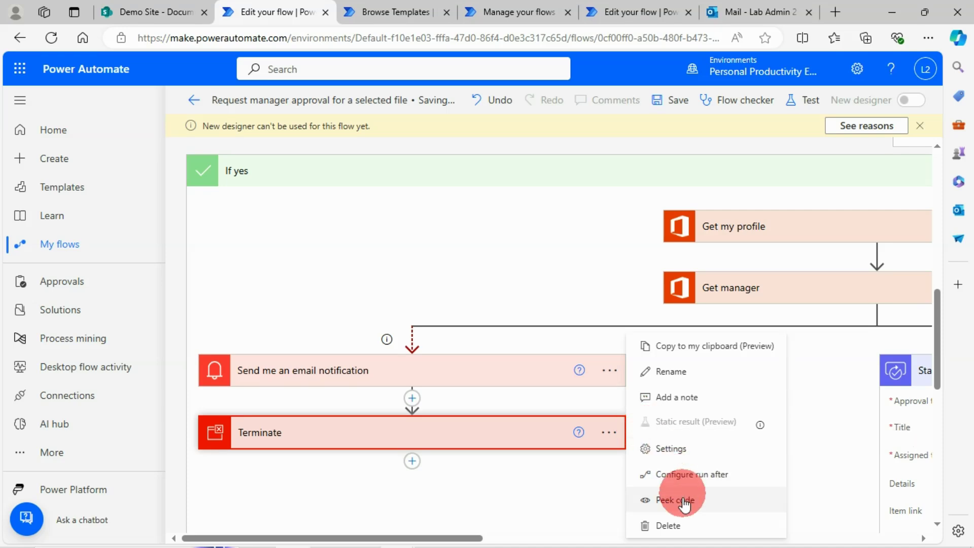
left_click(669, 528)
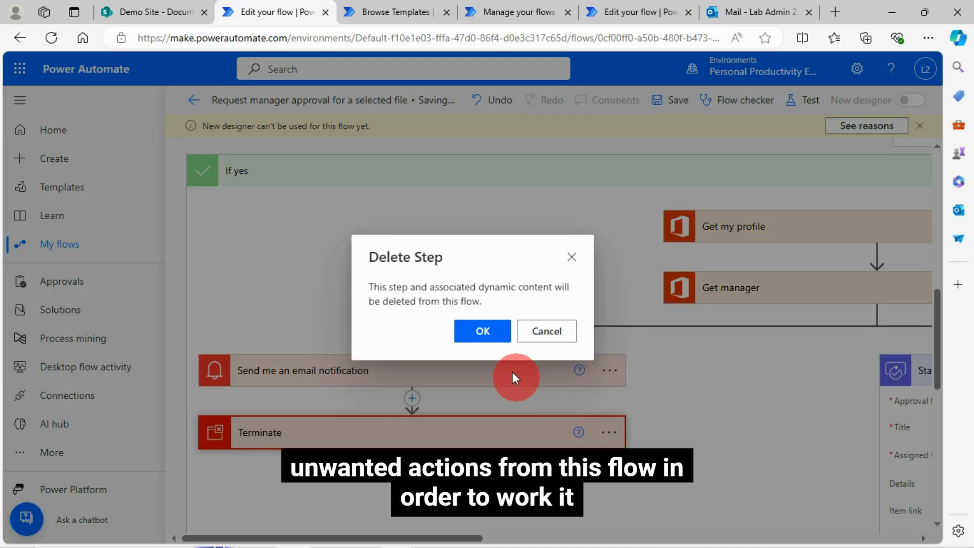
left_click(485, 332)
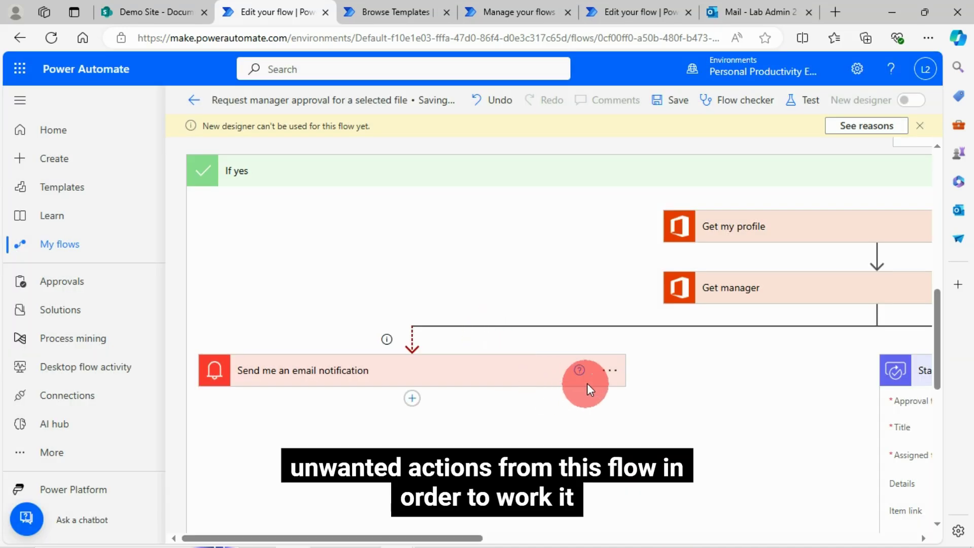
- Delete the "Send me an email notification" action from the If yes branch
left_click(609, 369)
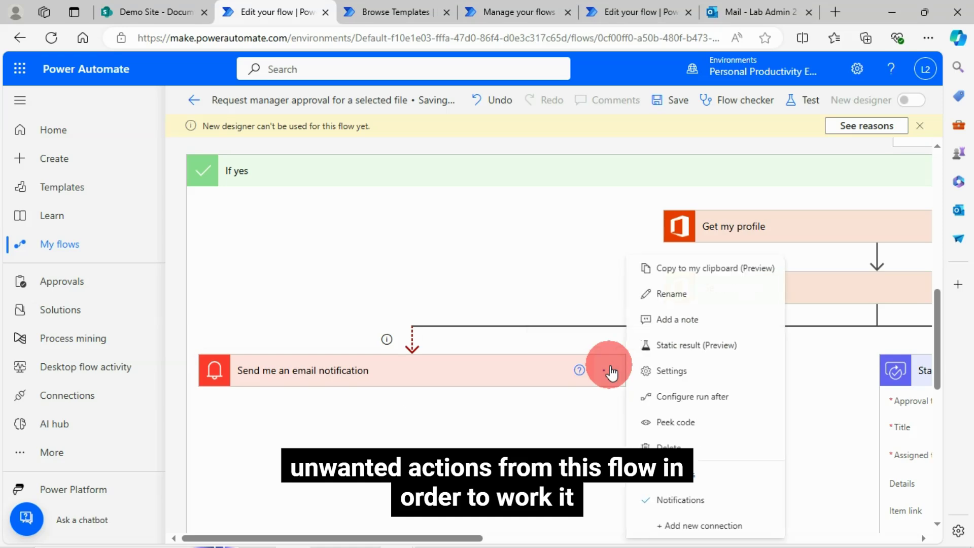
left_click(669, 446)
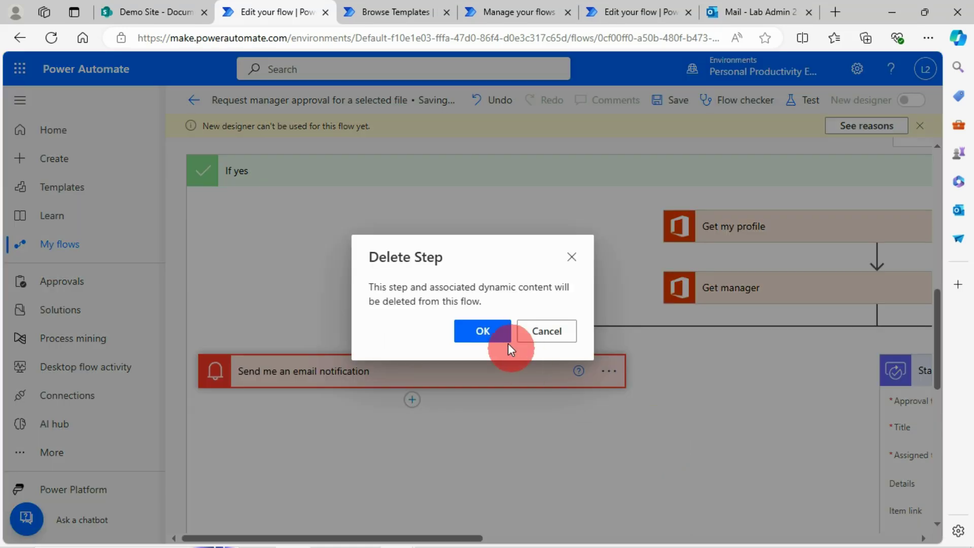
left_click(486, 329)
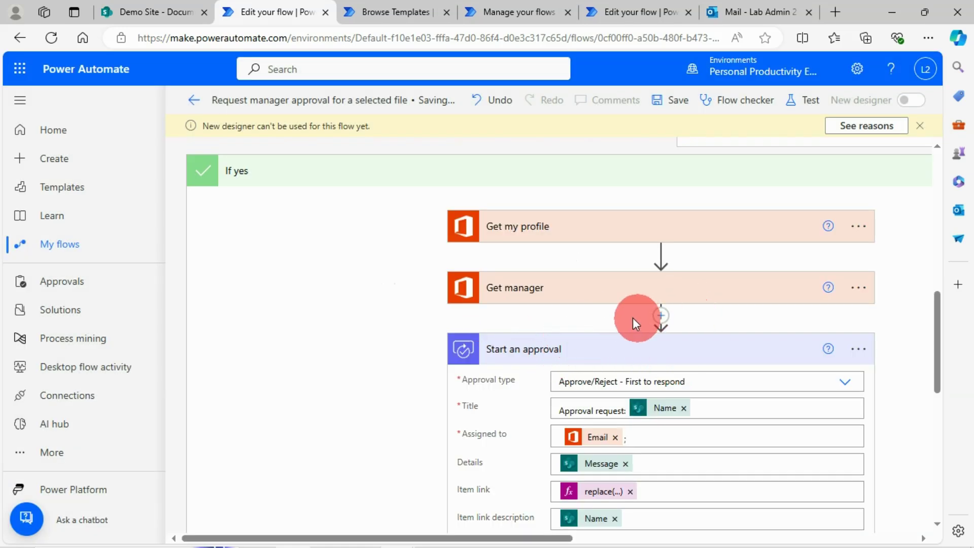
- Delete the "Get manager" action that precedes "Start an approval"
left_click(858, 288)
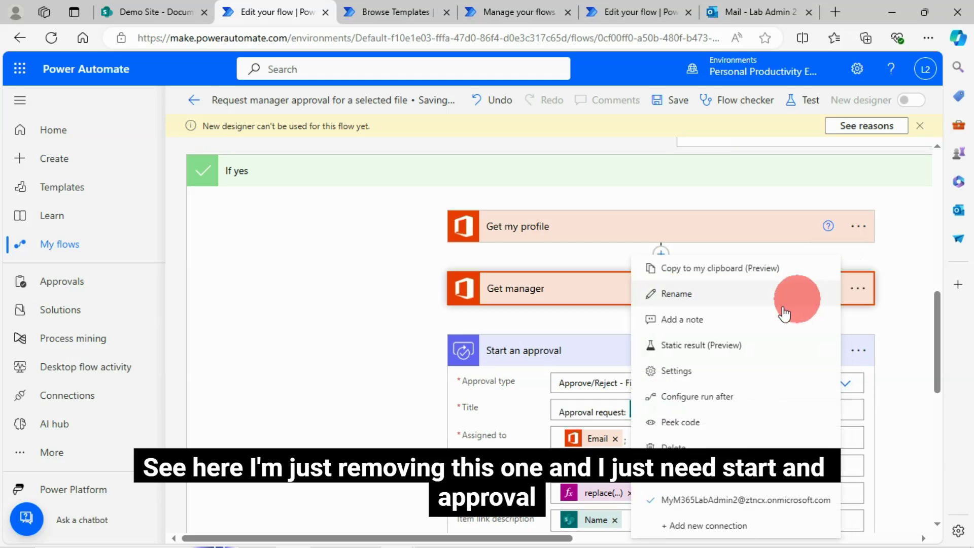
left_click(674, 445)
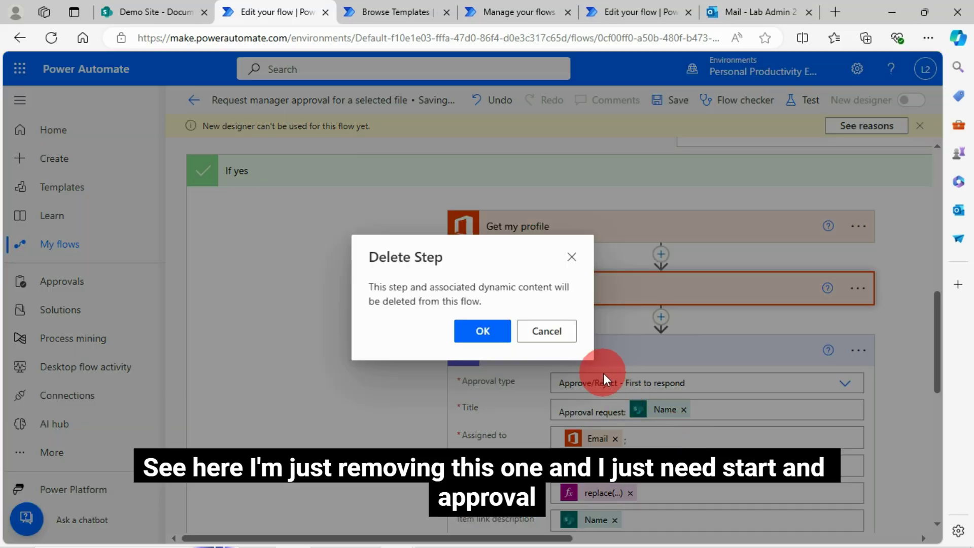
left_click(483, 331)
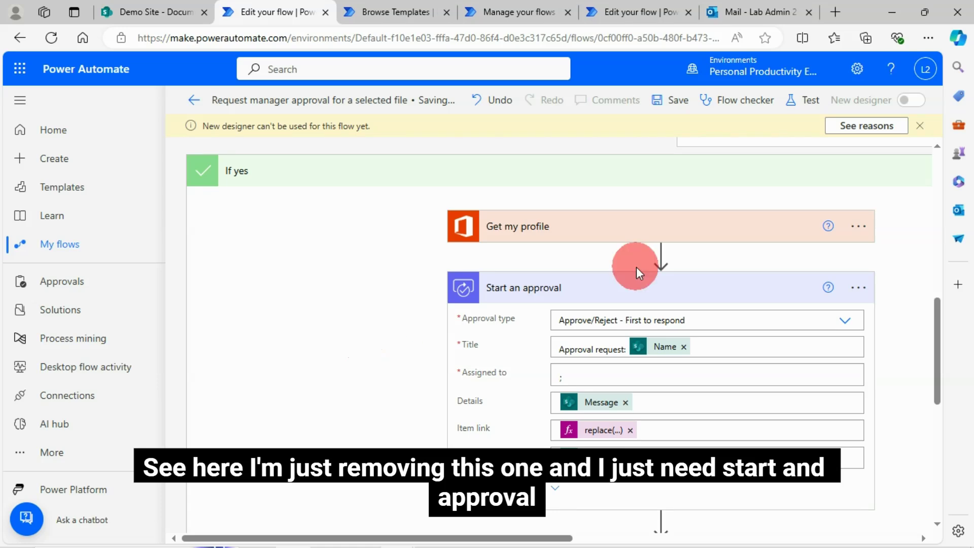
- Delete the "Get my profile" action that precedes "Start an approval" in the If yes branch
left_click(870, 228)
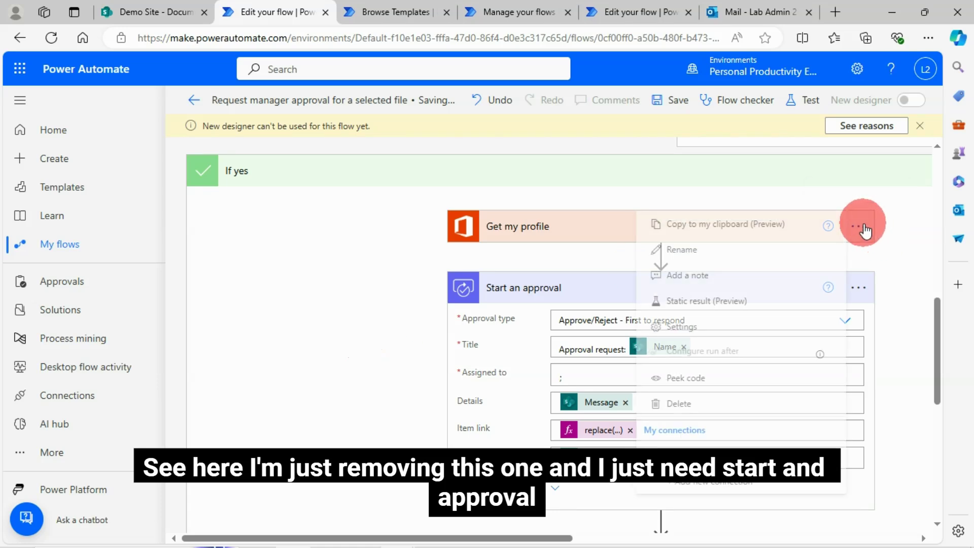
left_click(682, 403)
left_click(483, 332)
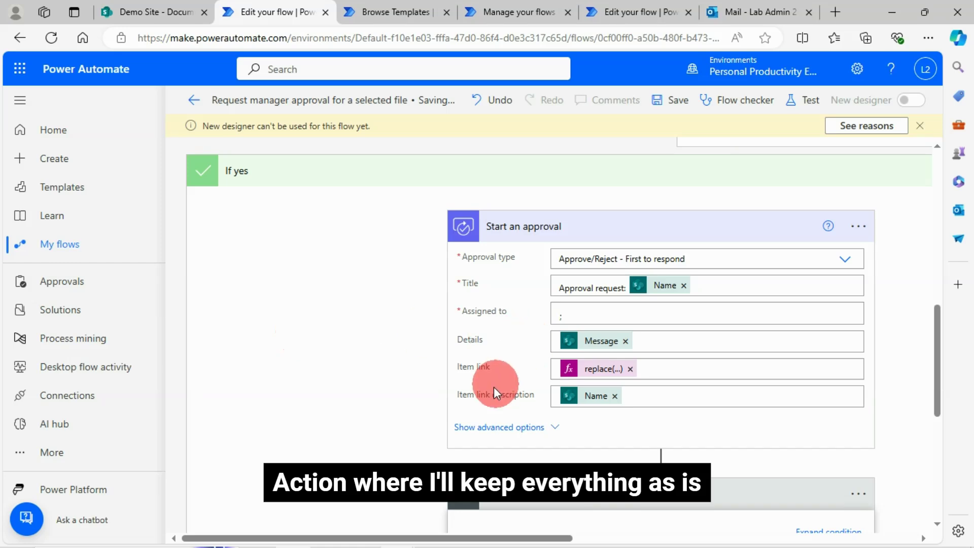
- Assign the "Start an approval" action to the suggested lab administrator account found with "lab"
scroll(494, 386, "down", 2)
scroll(525, 348, "up", 2)
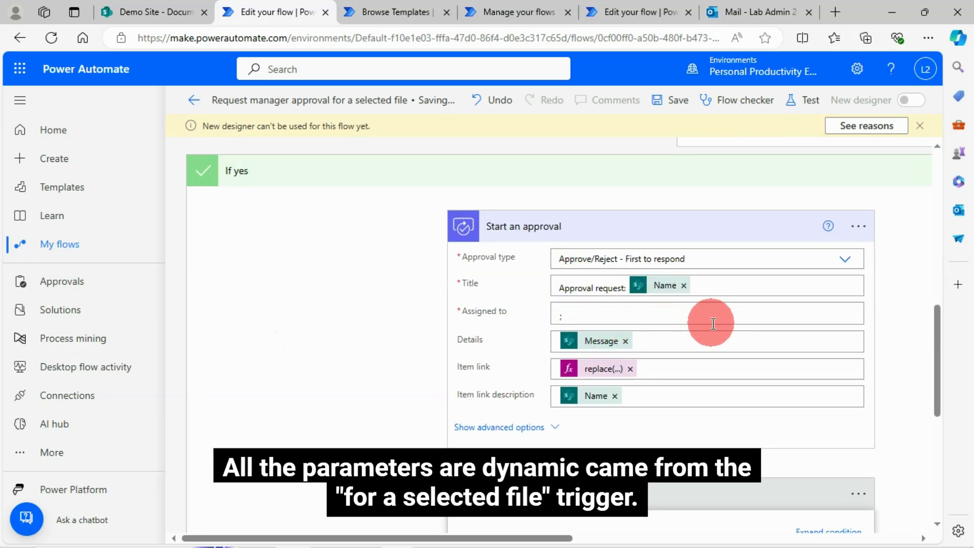
left_click(600, 314)
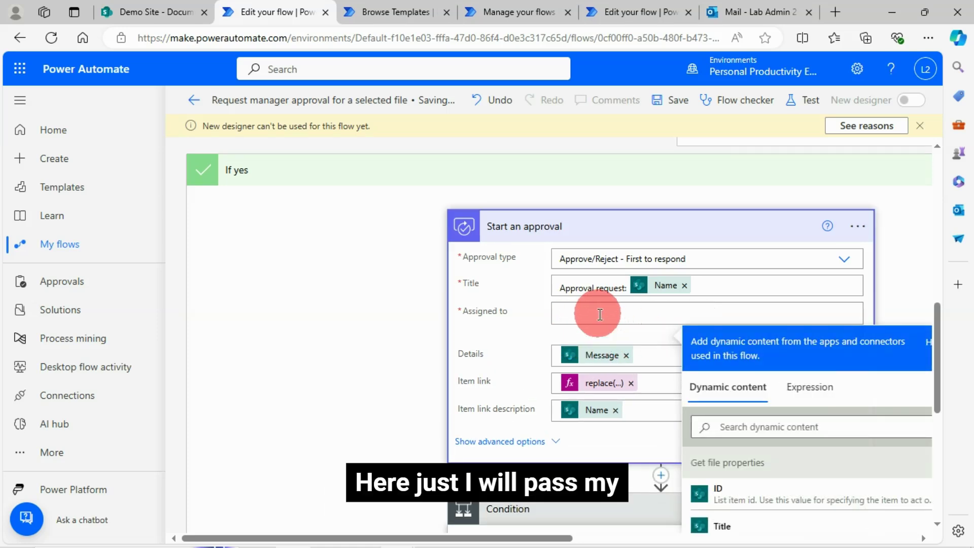
type("lab")
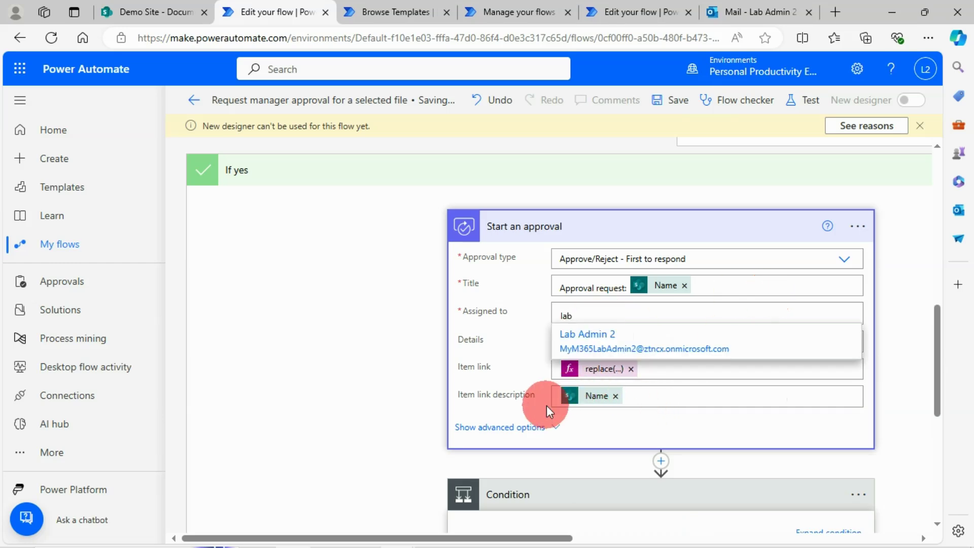
left_click(587, 349)
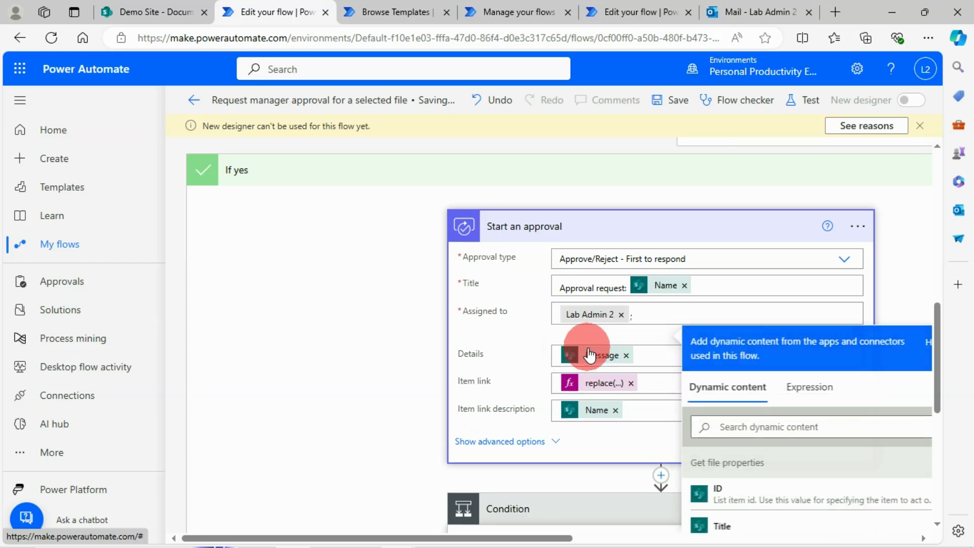
- Expand "Inform requestor of approval" in the If yes branch of the Condition below the approval and examine its recipient, subject and body
scroll(396, 342, "down", 4)
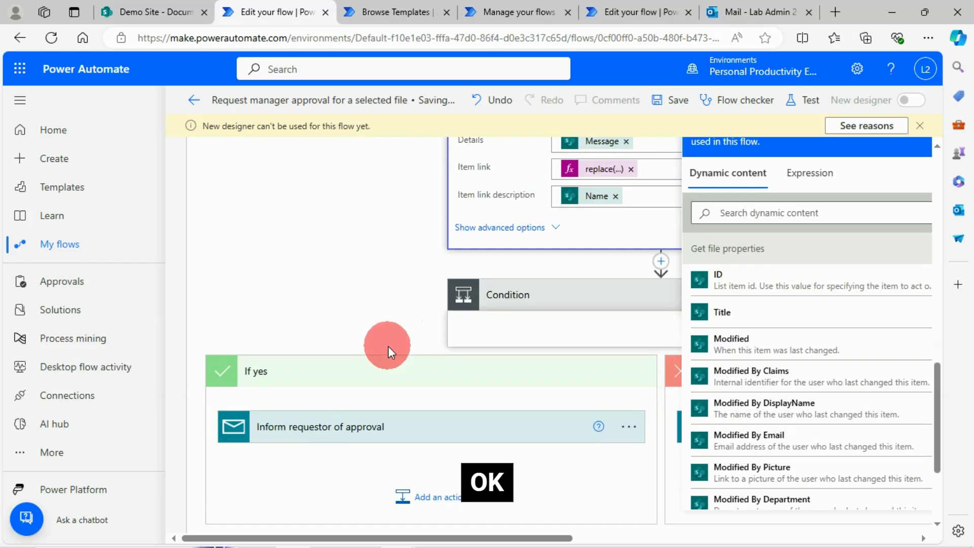
left_click(519, 303)
scroll(527, 342, "up", 1)
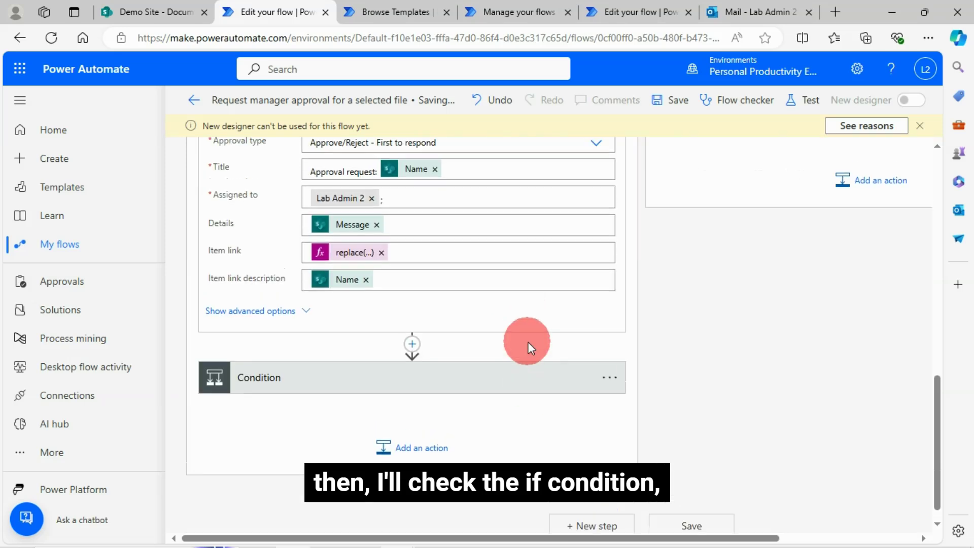
scroll(431, 345, "down", 1)
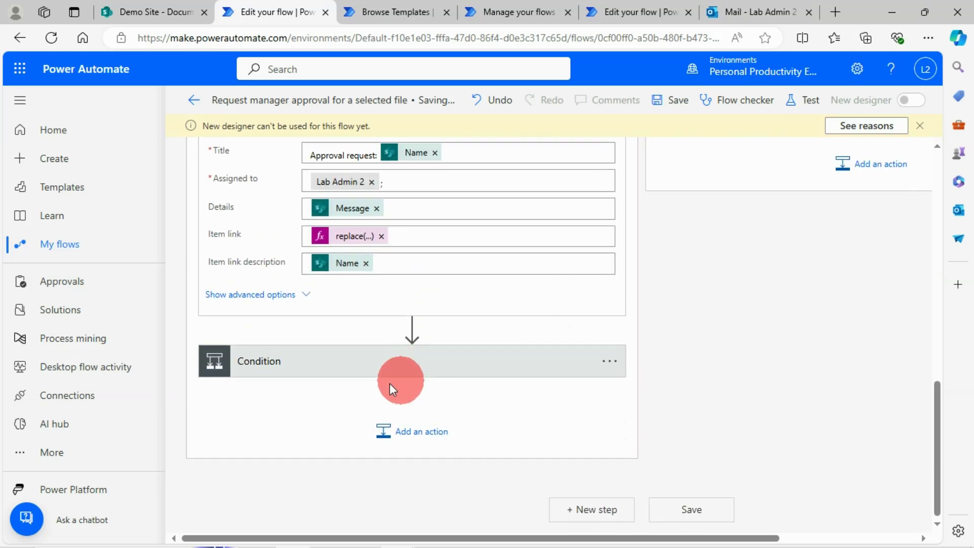
left_click(305, 364)
scroll(399, 373, "down", 2)
scroll(451, 358, "down", 1)
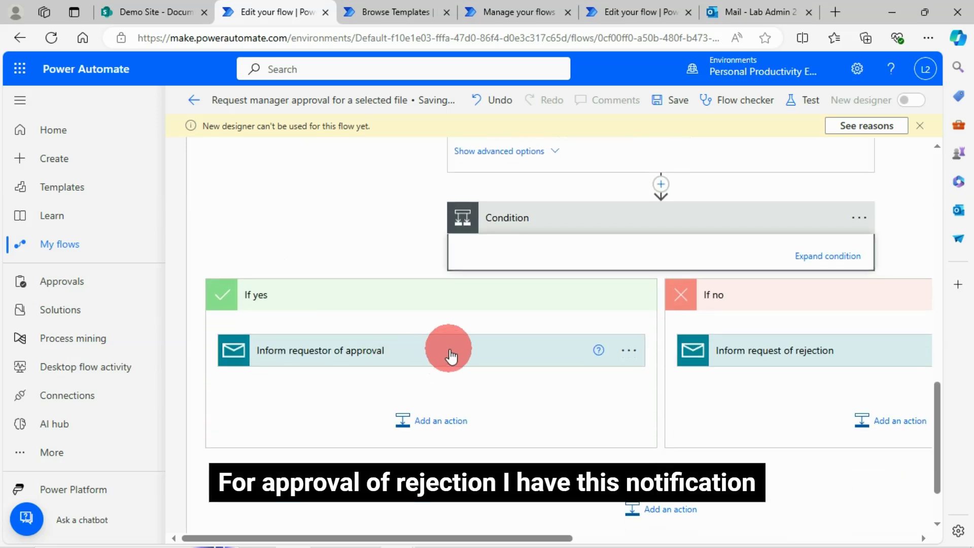
left_click(389, 355)
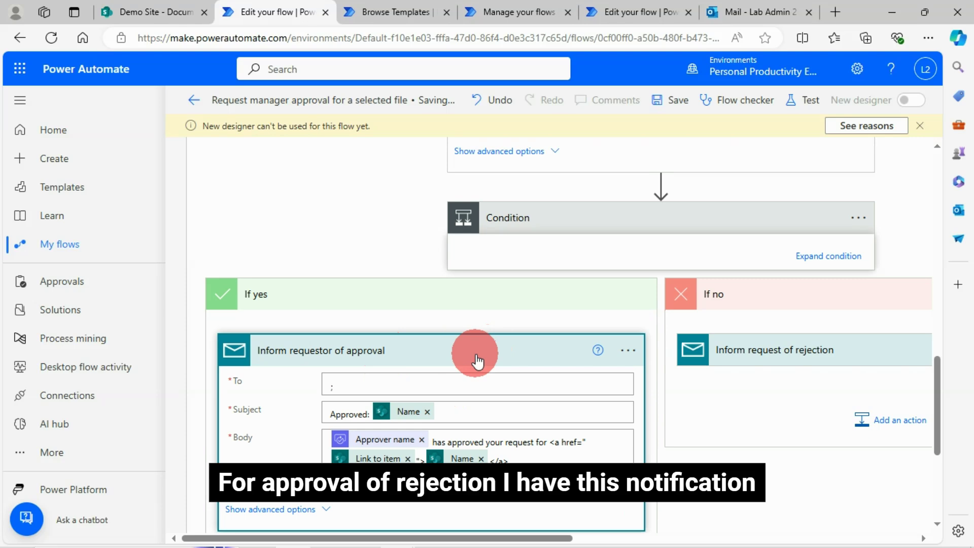
scroll(477, 361, "down", 3)
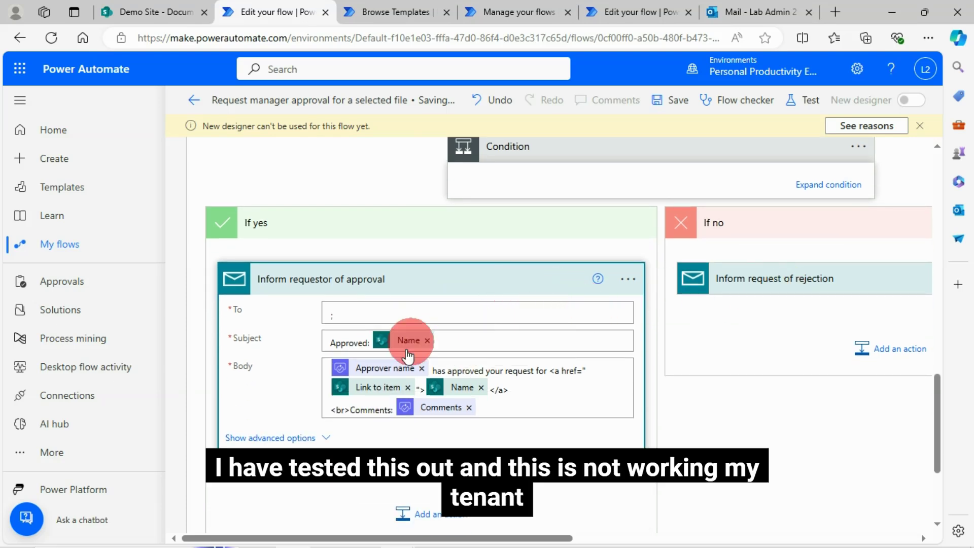
mouse_move(403, 335)
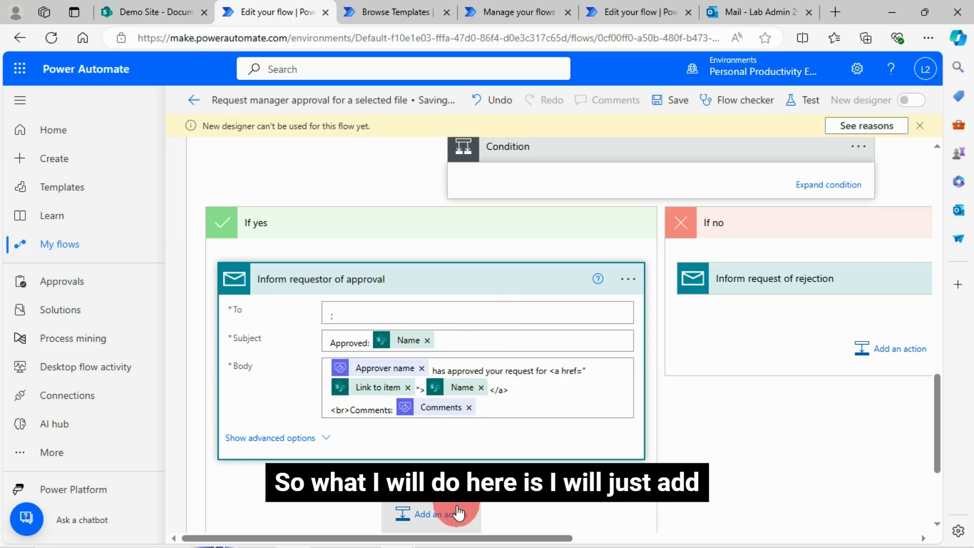
- Add an Office 365 Outlook "Send an email (V2)" action below "Inform requestor of approval" and activate its To field
left_click(443, 517)
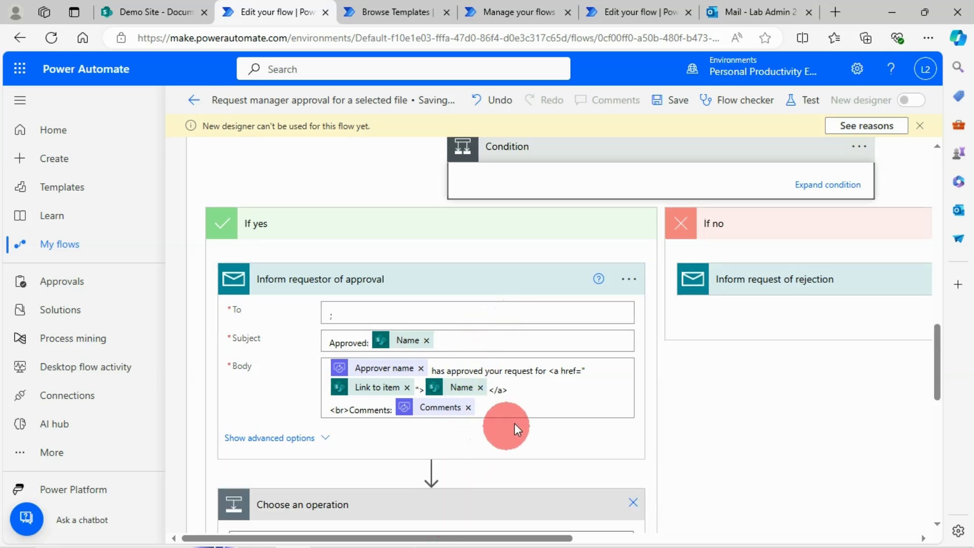
left_click(278, 234)
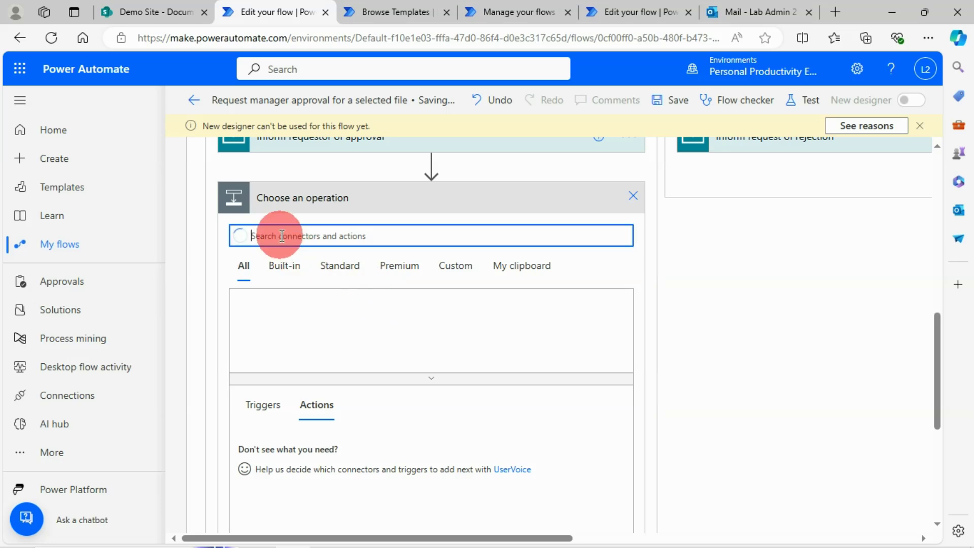
type("send")
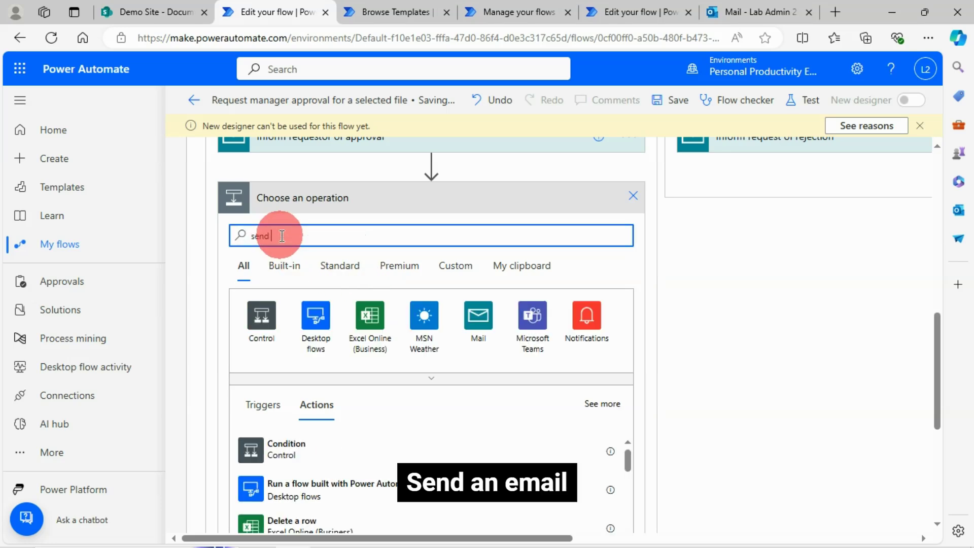
type(" an email")
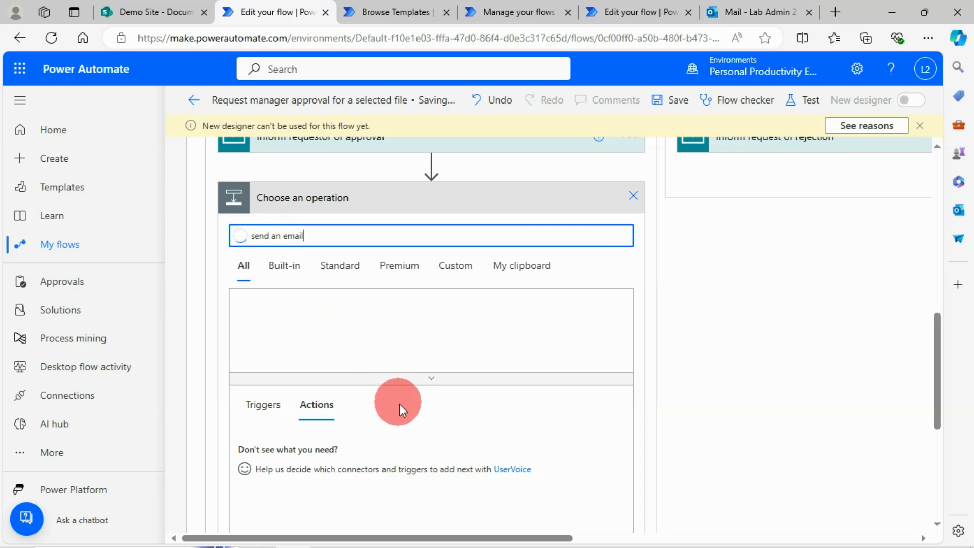
scroll(409, 433, "down", 1)
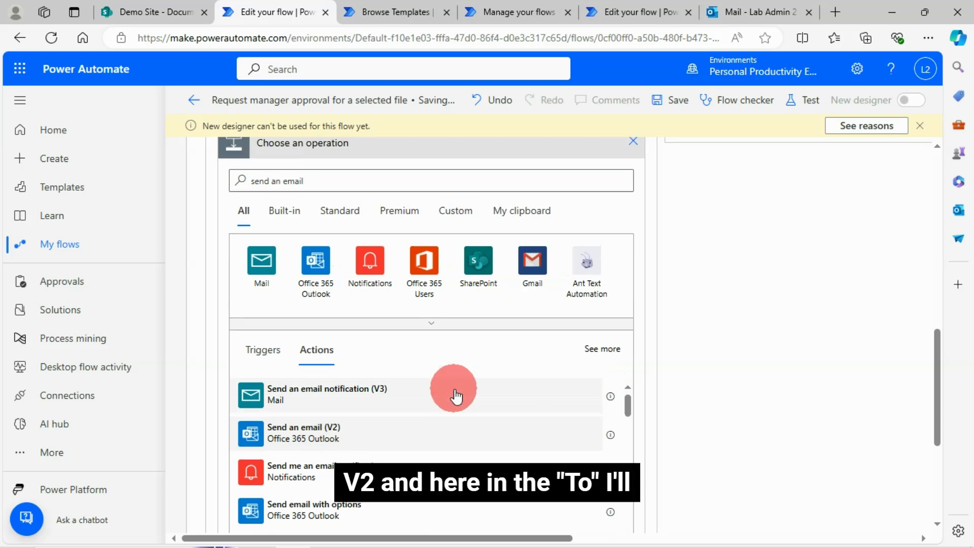
left_click(446, 406)
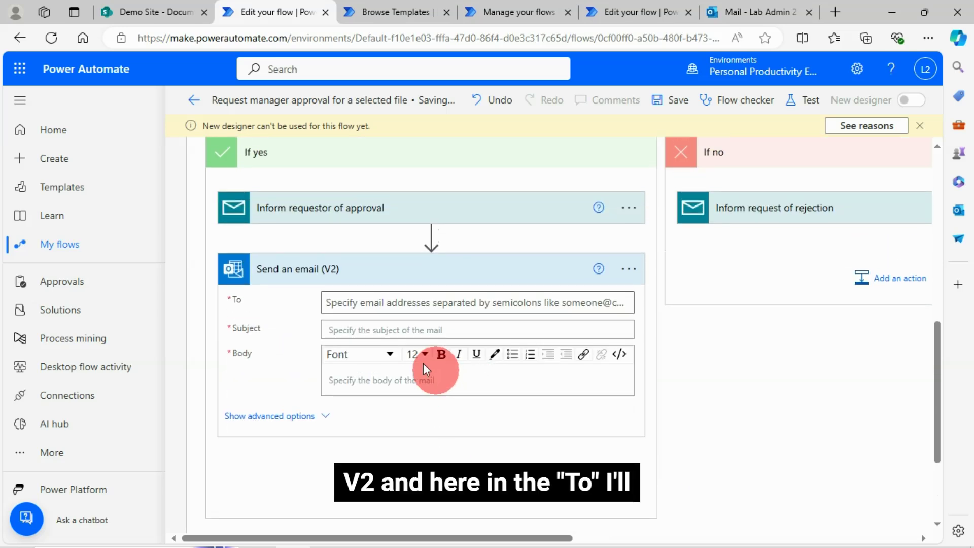
left_click(359, 304)
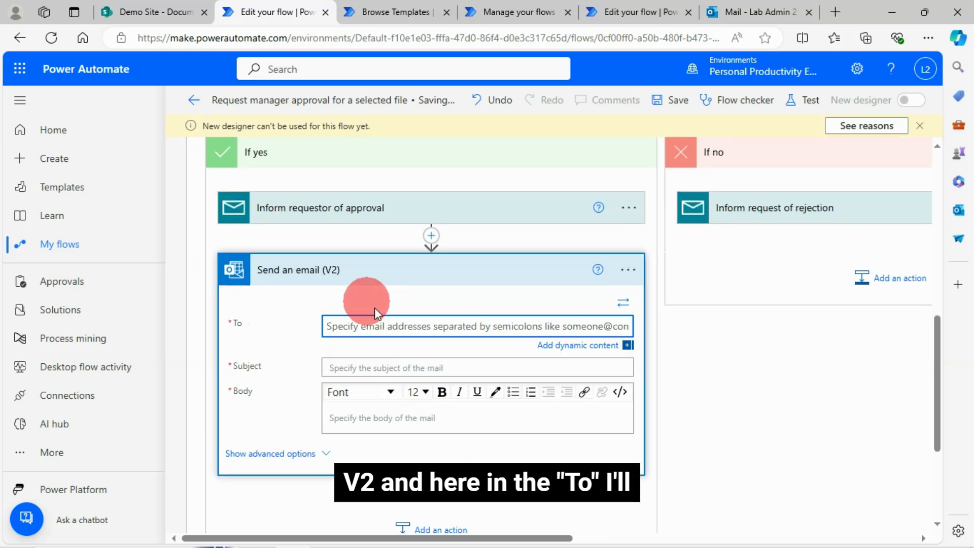
type("lab")
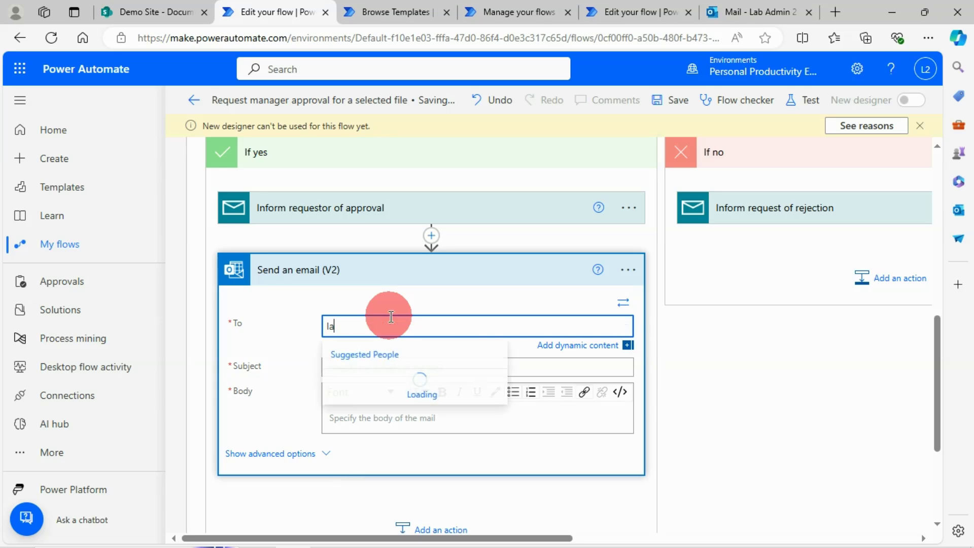
key("BackSpace")
type("c")
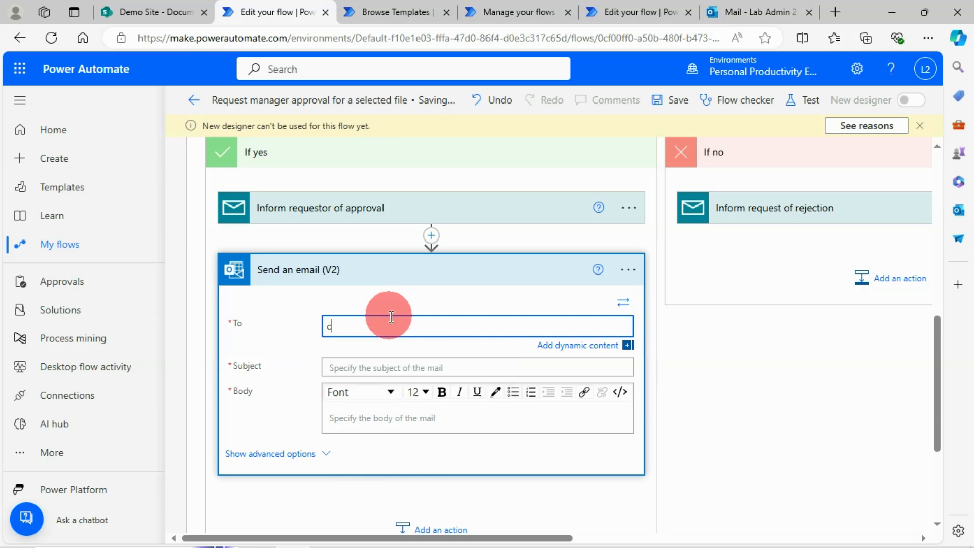
type("re")
key("BackSpace")
key("BackSpace")
key("BackSpace")
key("BackSpace")
key("BackSpace")
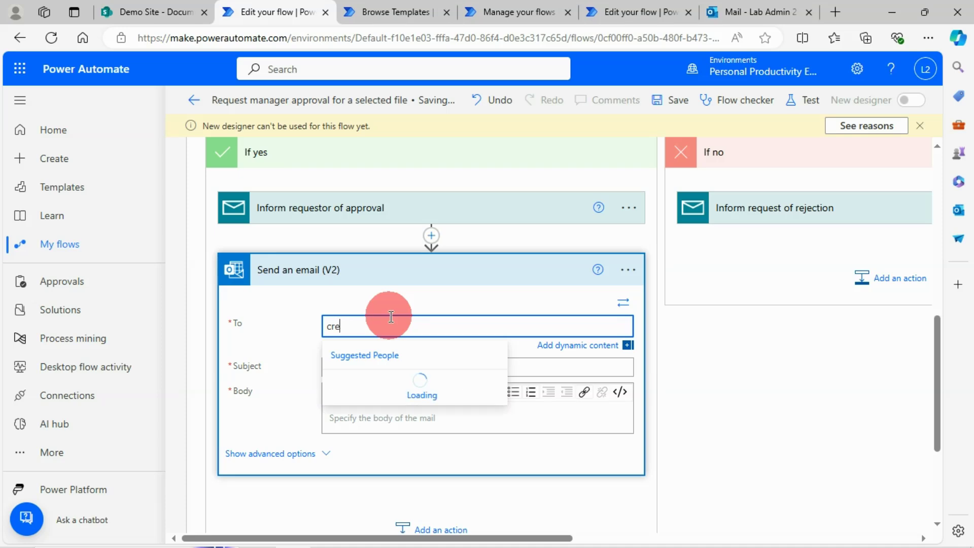
- Set the recipient of "Send an email (V2)" to the "Created By Email" dynamic content from Get file properties
left_click(618, 347)
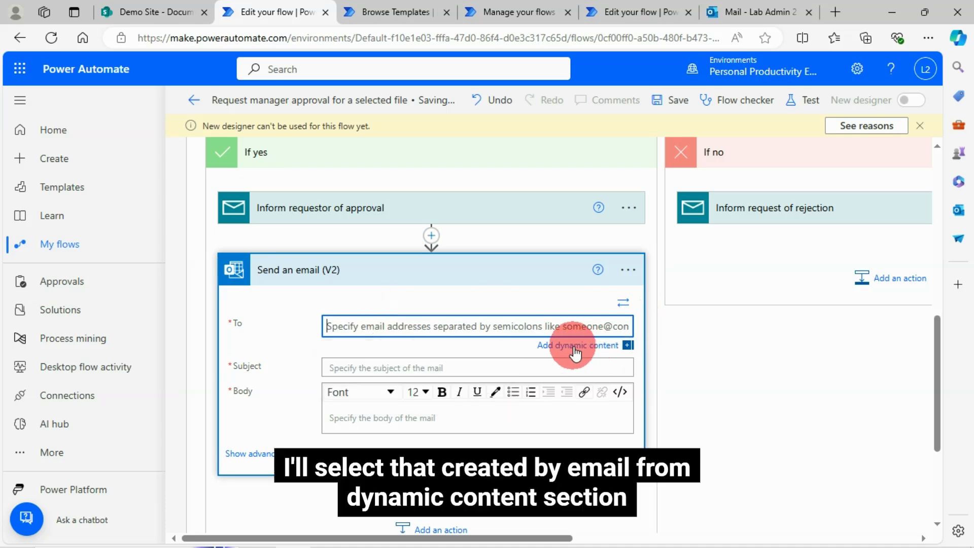
left_click(695, 435)
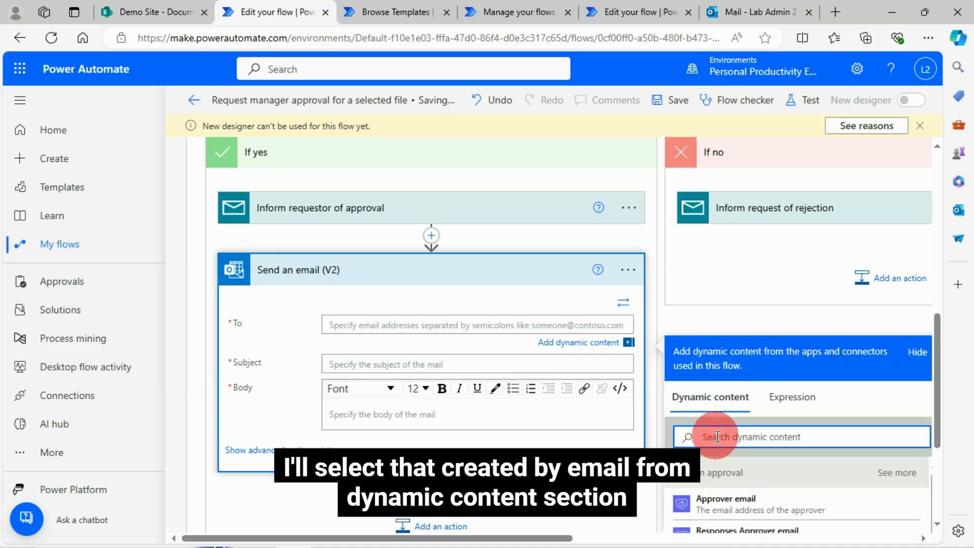
type("cre")
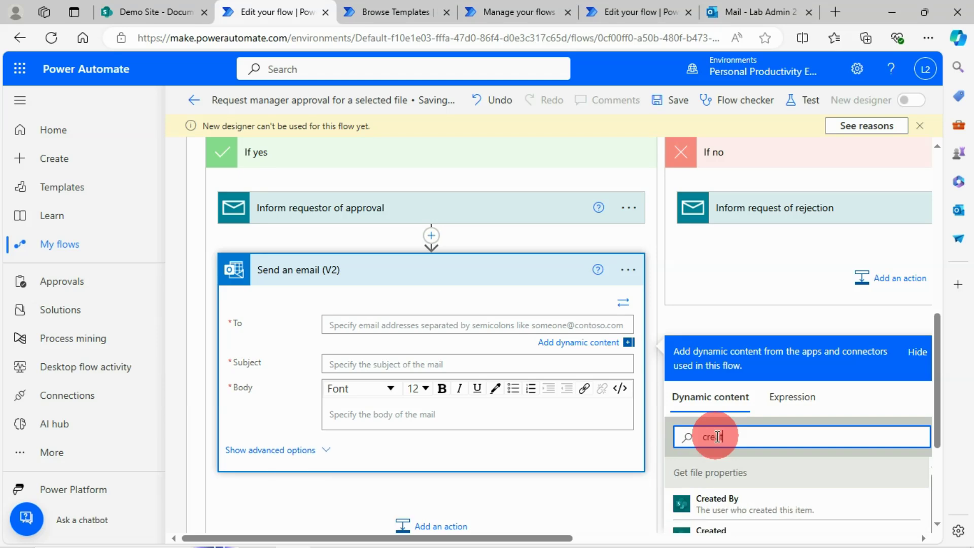
type("at")
scroll(820, 467, "down", 1)
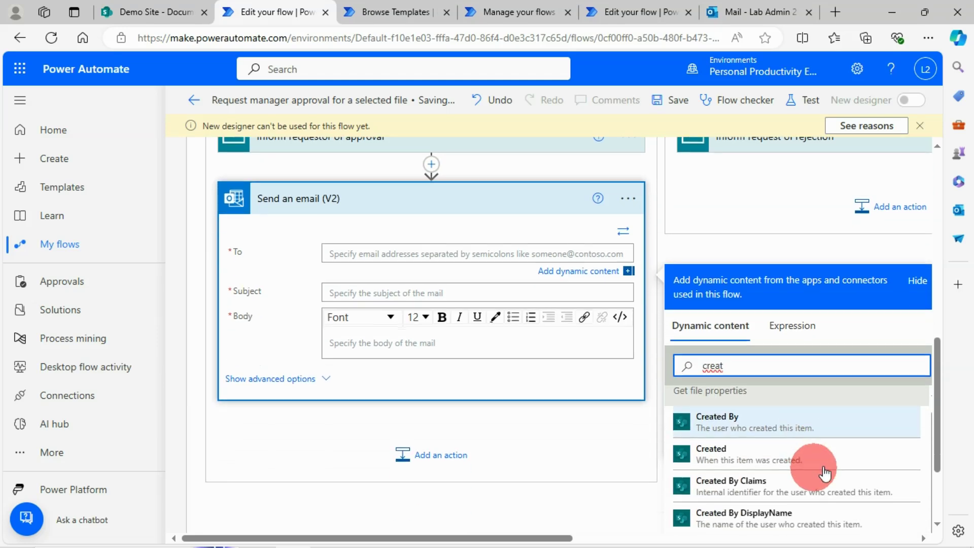
scroll(798, 467, "down", 1)
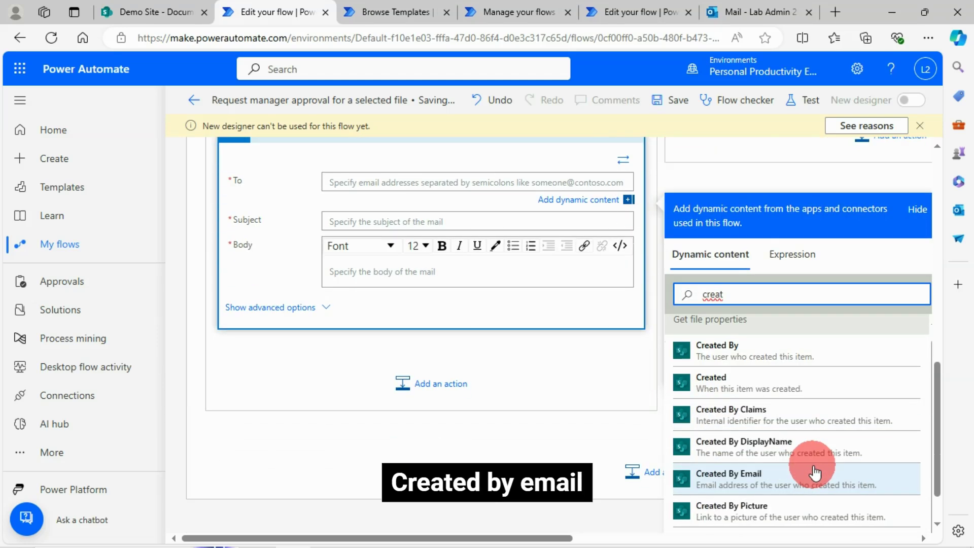
left_click(744, 480)
left_click(524, 388)
- Copy the subject "Approved:" with the Name token from "Inform requestor of approval" into the subject of "Send an email (V2)"
scroll(415, 310, "up", 4)
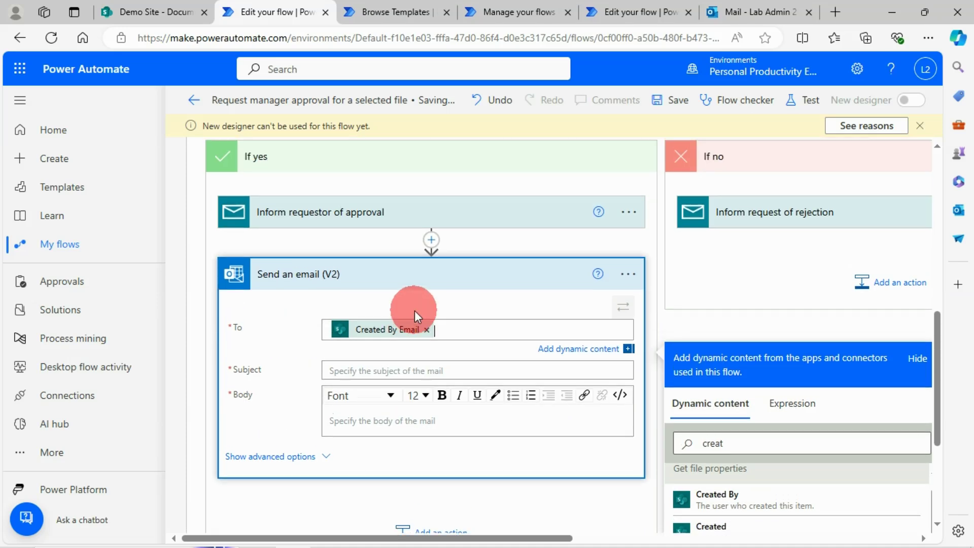
left_click(337, 278)
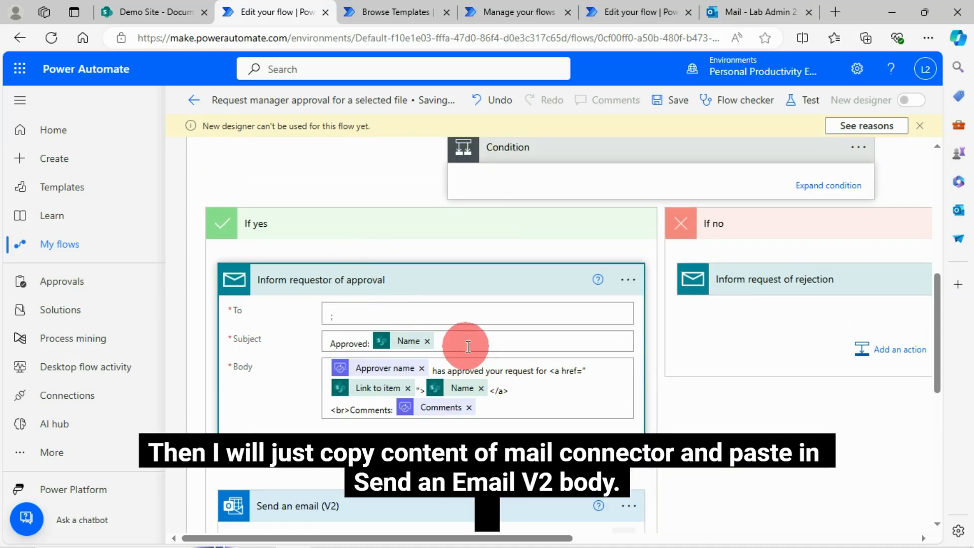
key("ctrl+a")
key("ctrl+c")
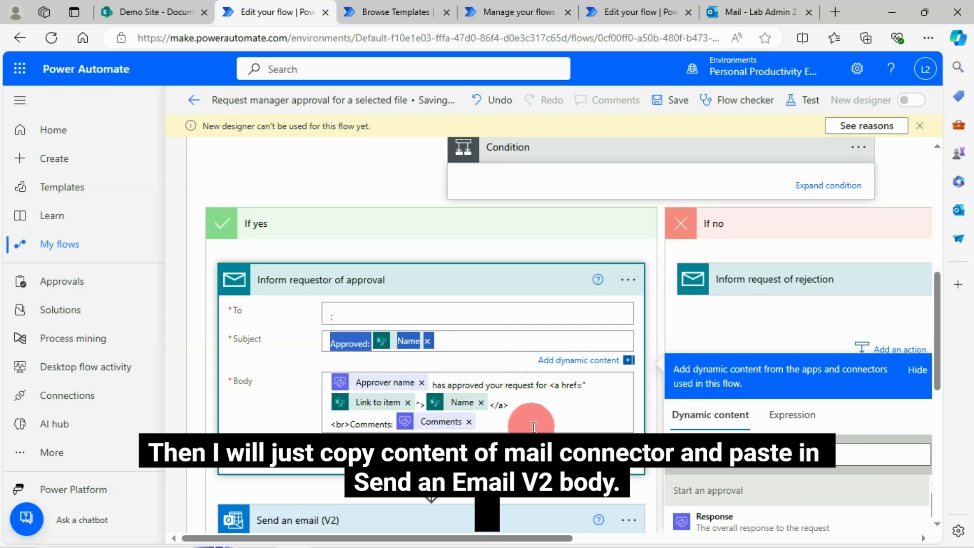
scroll(491, 397, "down", 3)
left_click(442, 456)
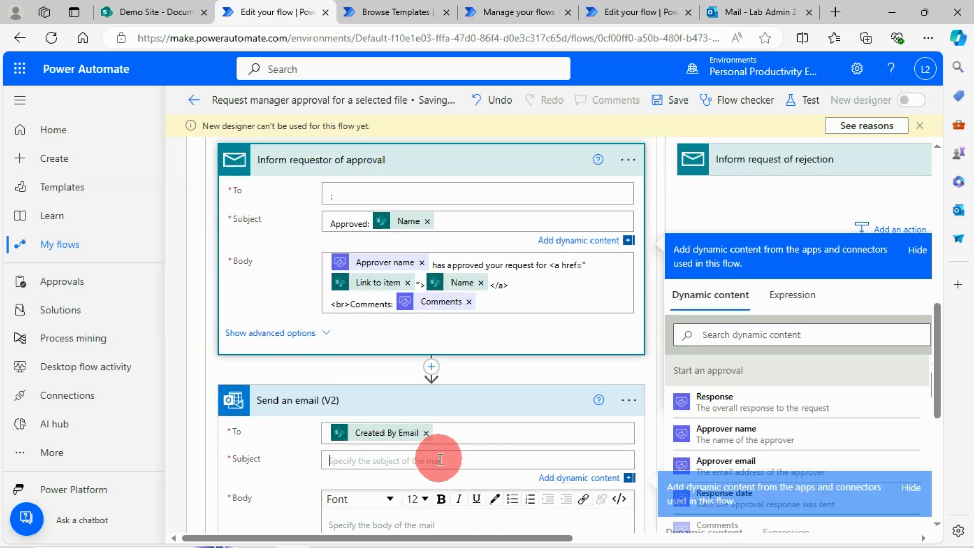
key("ctrl+v")
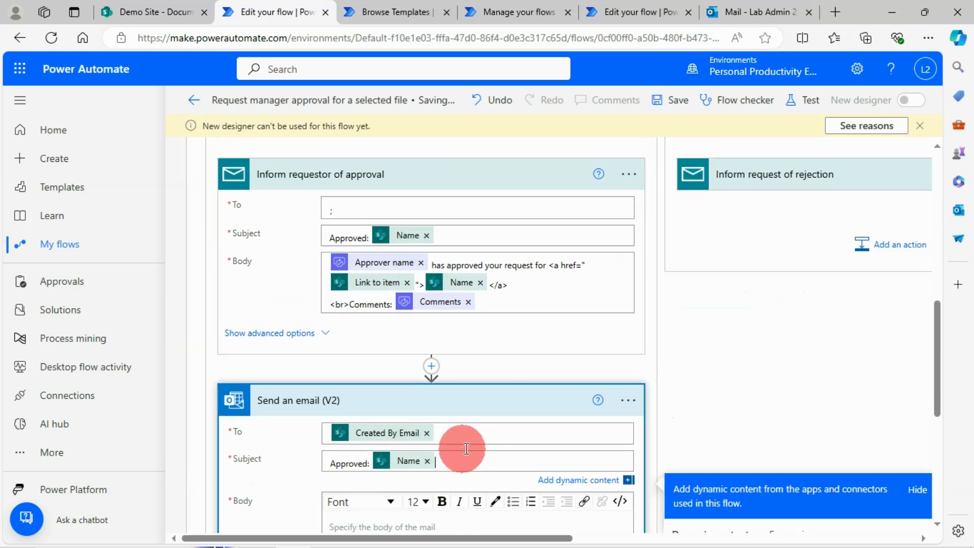
- Copy the full body text with its dynamic tokens from "Inform requestor of approval" into the body of "Send an email (V2)"
left_click(543, 301)
key("ctrl+a")
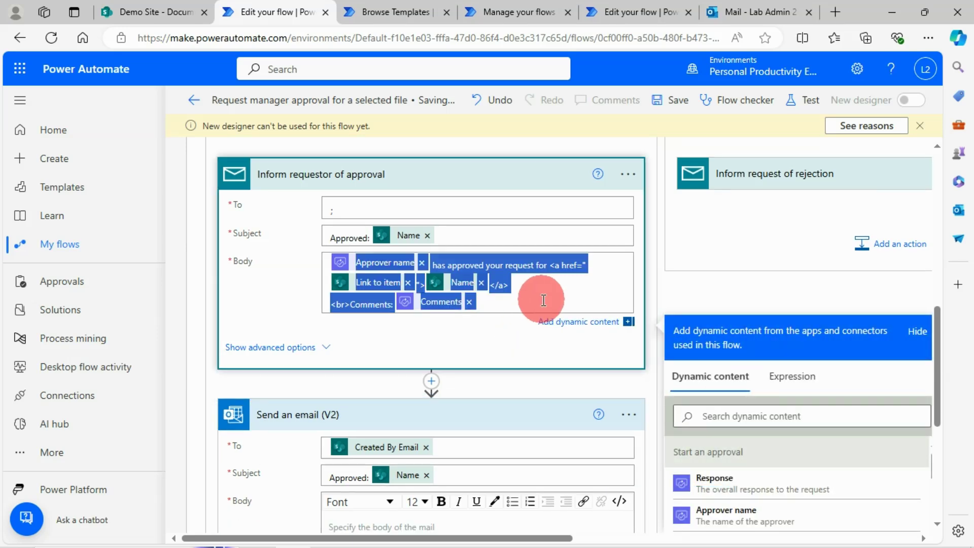
scroll(544, 300, "down", 3)
left_click(385, 383)
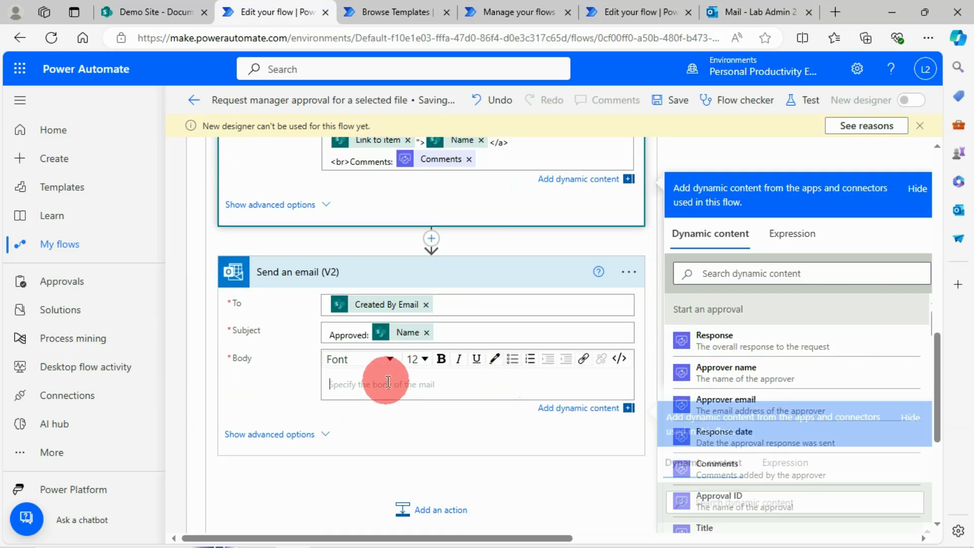
type("Approver name has approved your request for <a href=\"Link to item\">Name</a> <br>Comments: Comments")
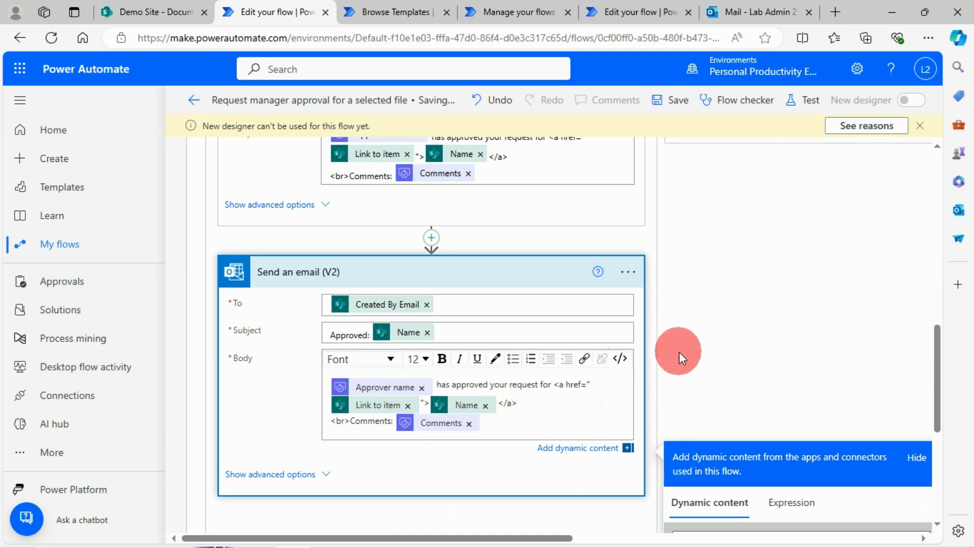
- Enable the static result for "Inform requestor of approval" with status Succeeded and status code OK
scroll(679, 352, "up", 2)
scroll(592, 343, "up", 2)
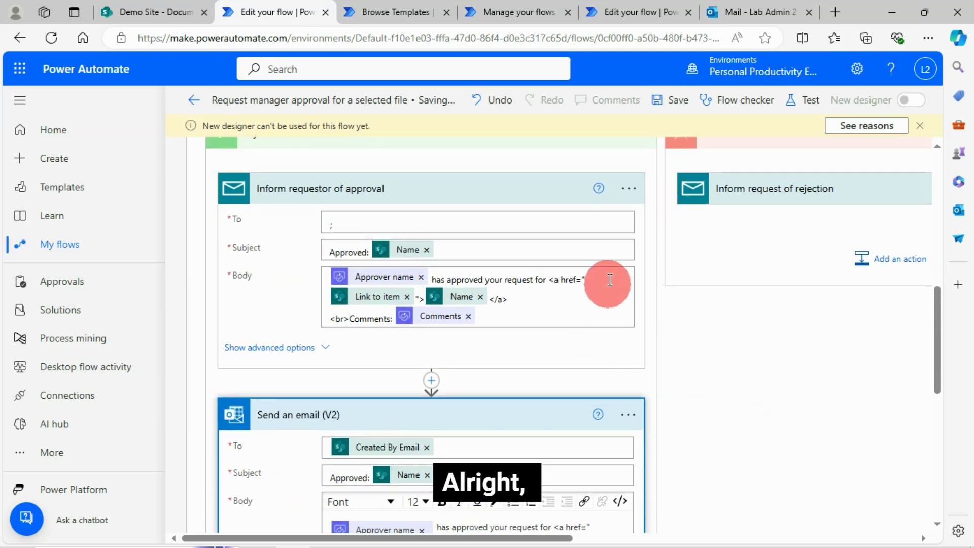
left_click(628, 188)
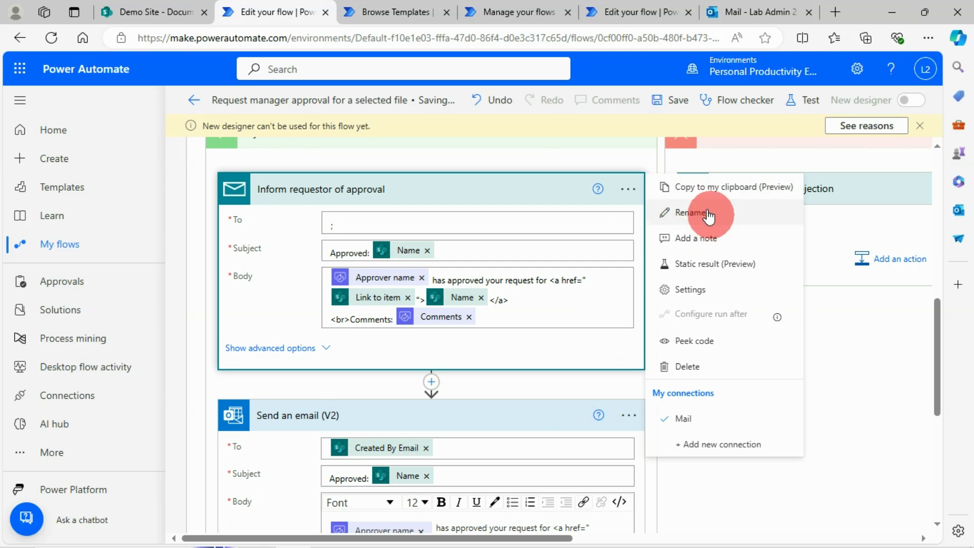
left_click(664, 263)
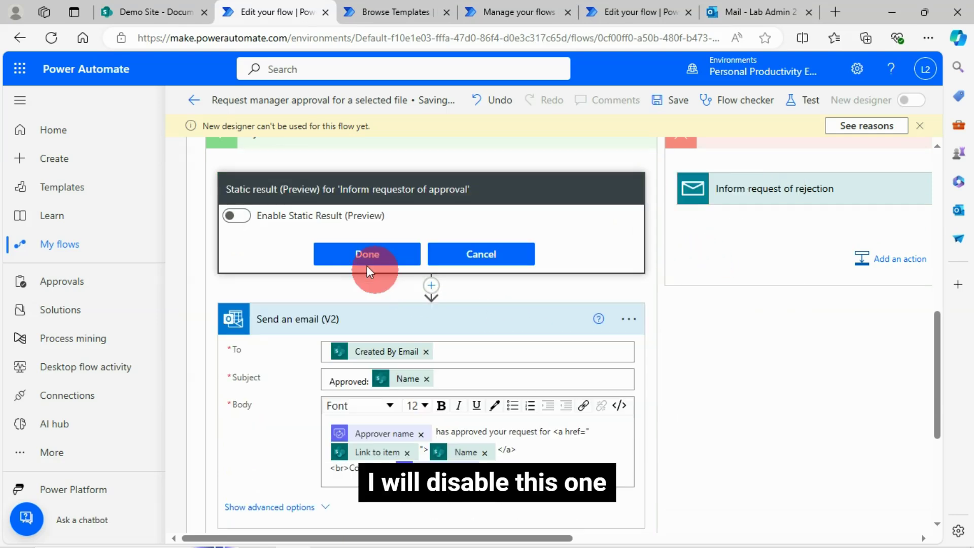
left_click(236, 216)
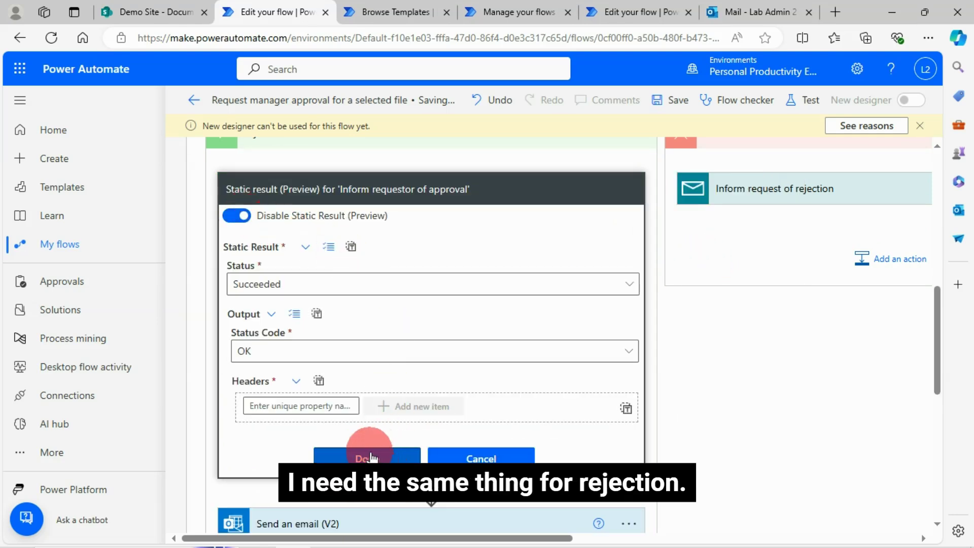
left_click(371, 457)
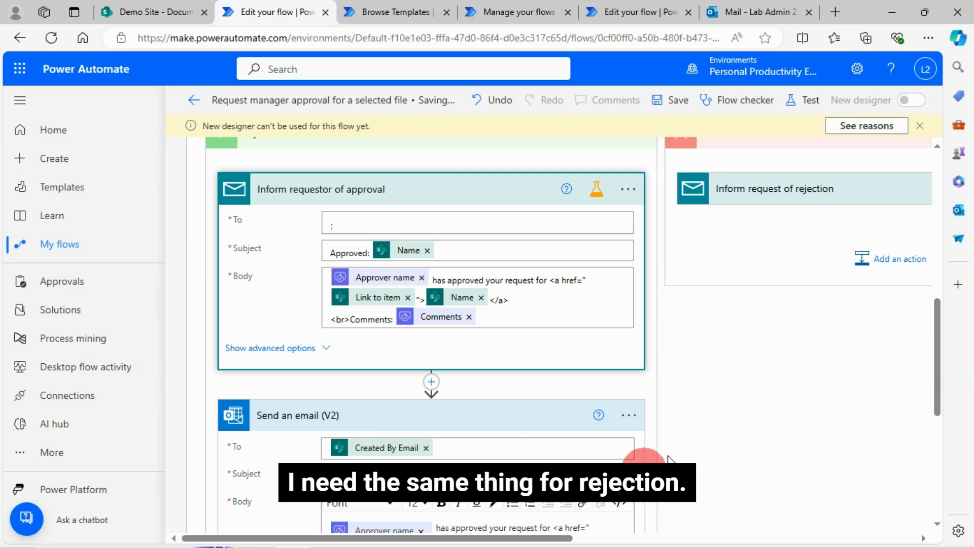
- Add an Office 365 Outlook "Send an email (V2)" action below "Inform request of rejection" in the If no branch
left_click(893, 258)
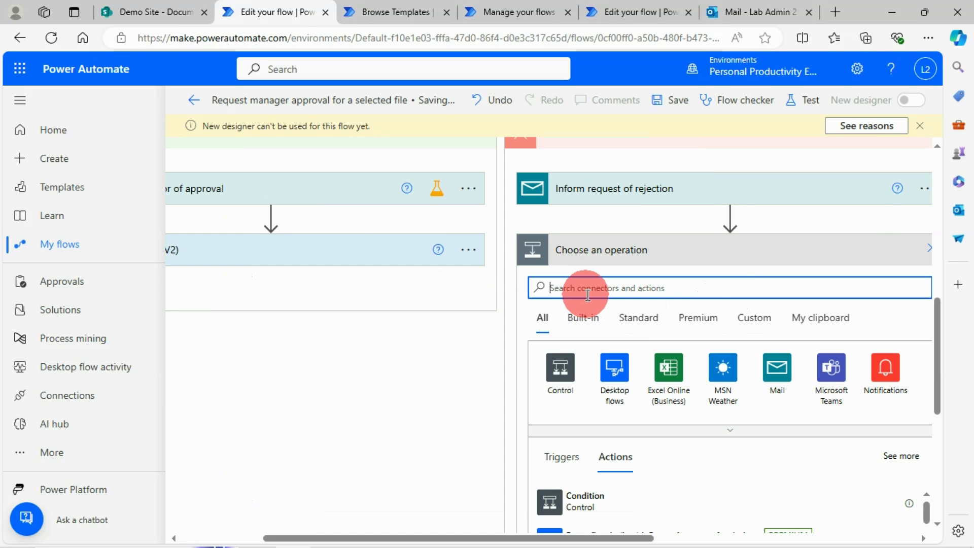
type("send")
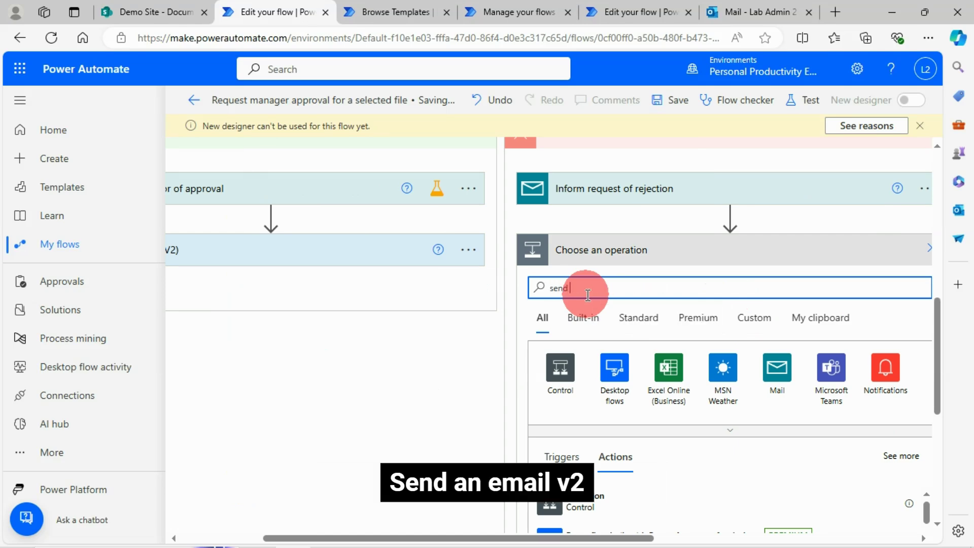
type(" an email")
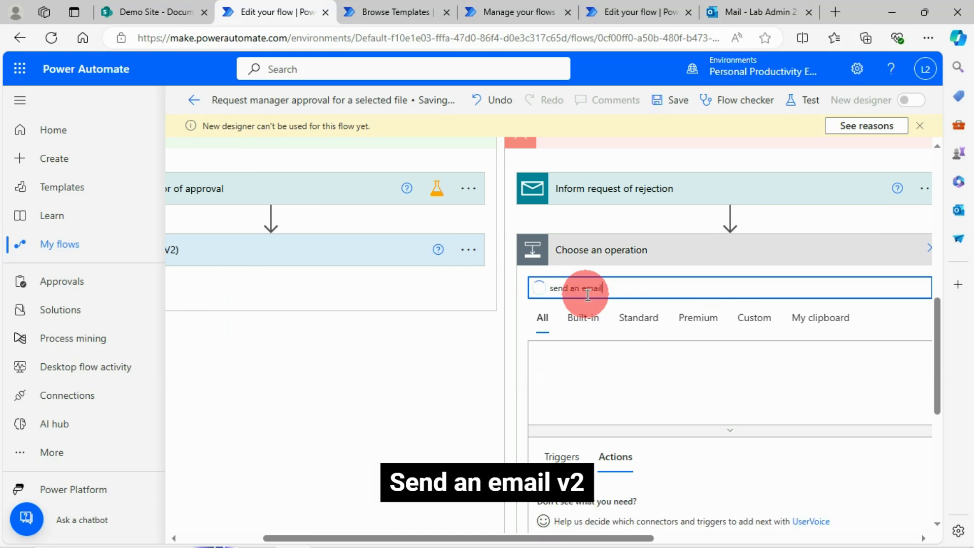
scroll(678, 460, "down", 1)
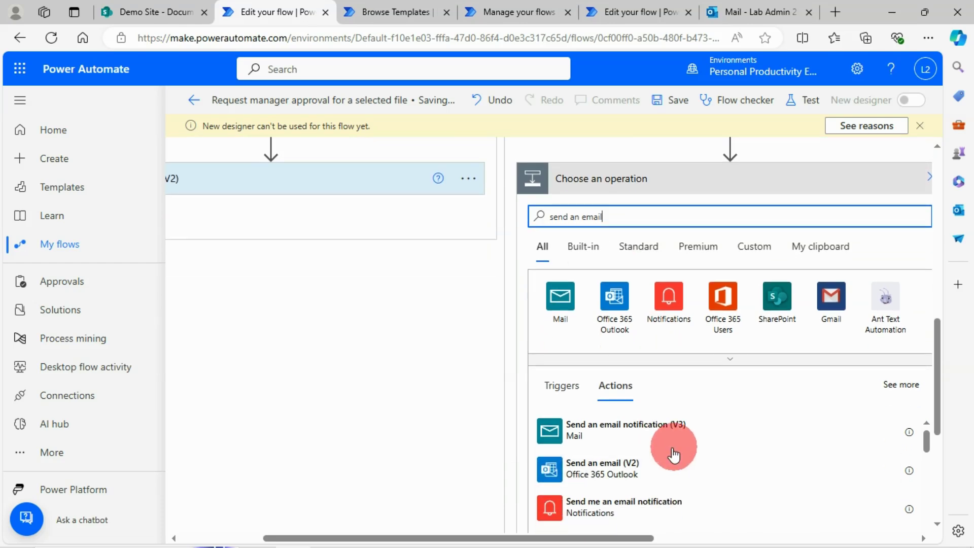
left_click(658, 459)
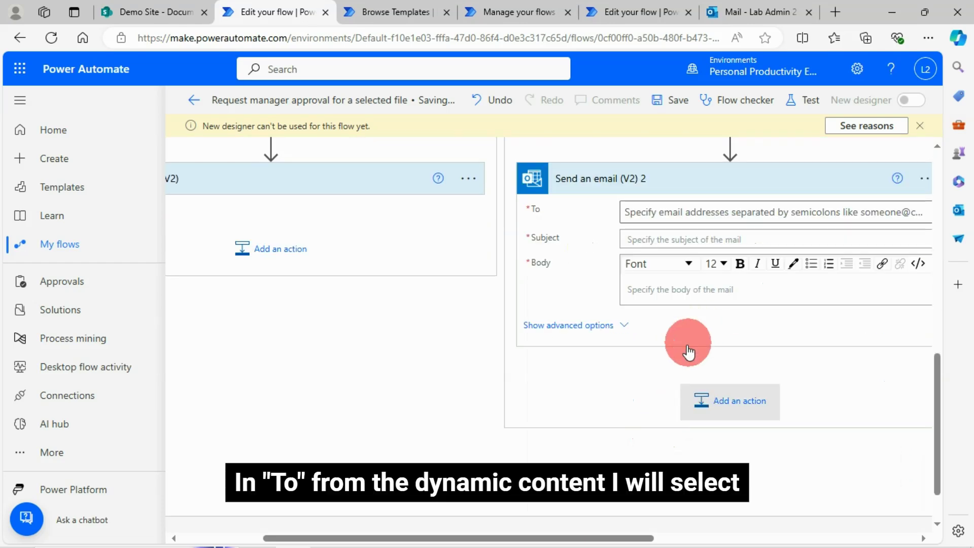
- Set the recipient of the rejection email action to the "Created By Email" dynamic content from Get file properties
left_click(667, 212)
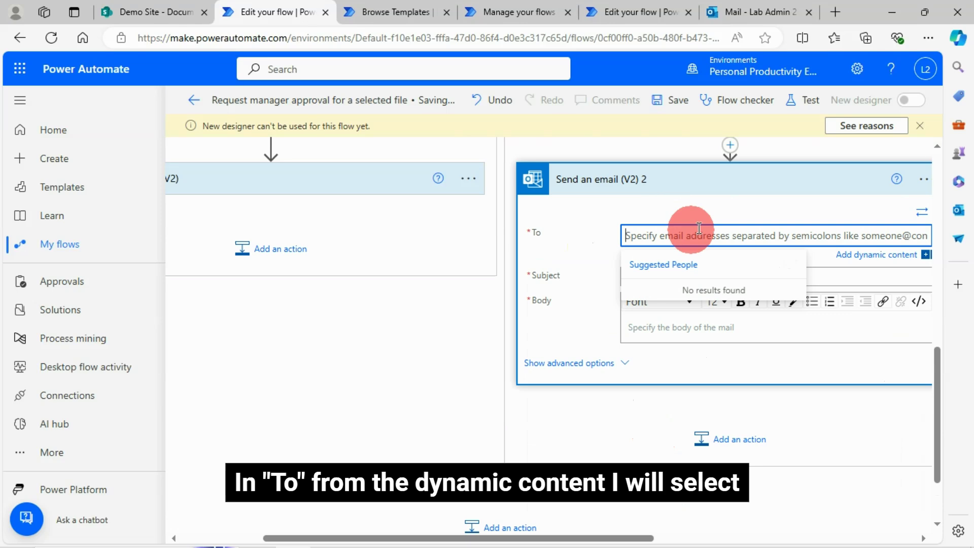
left_click_drag(624, 537, 761, 539)
left_click(617, 253)
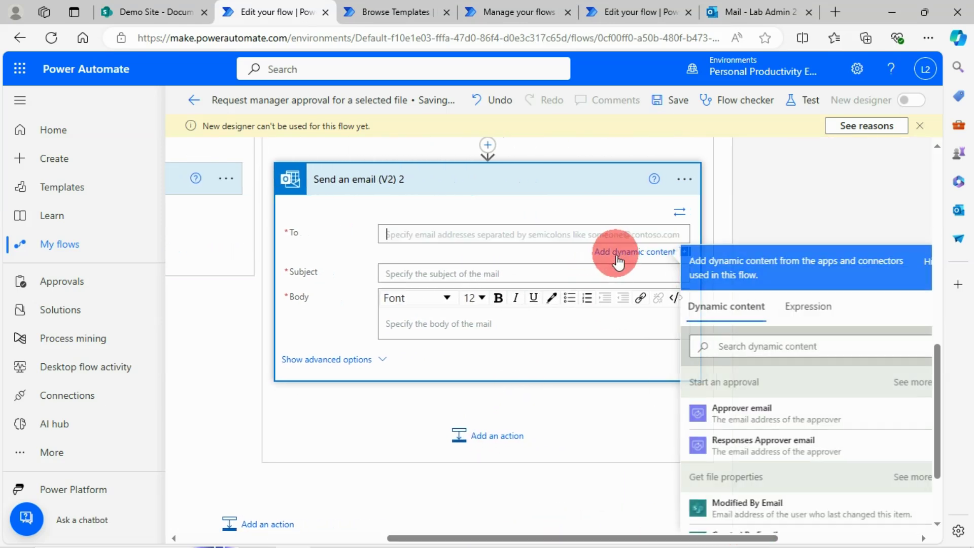
left_click(732, 342)
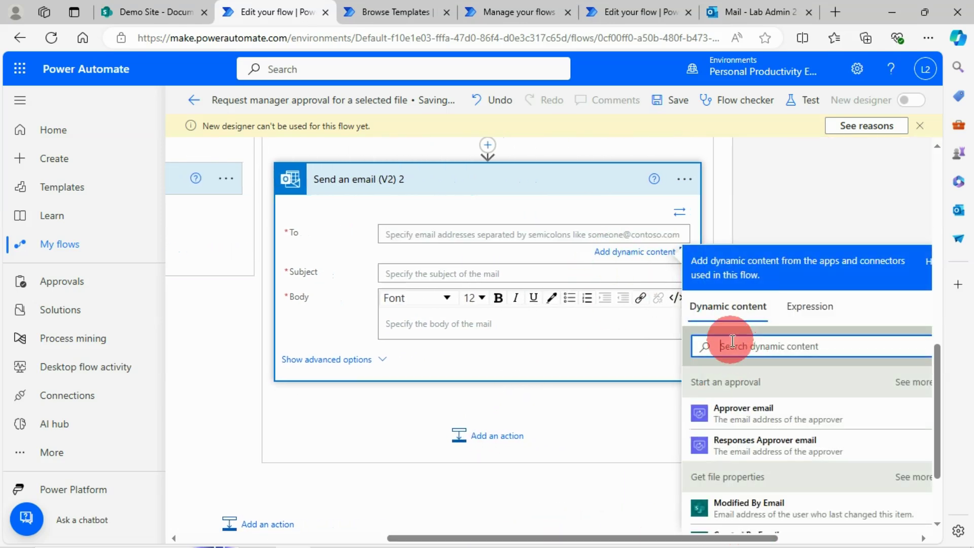
type("crea")
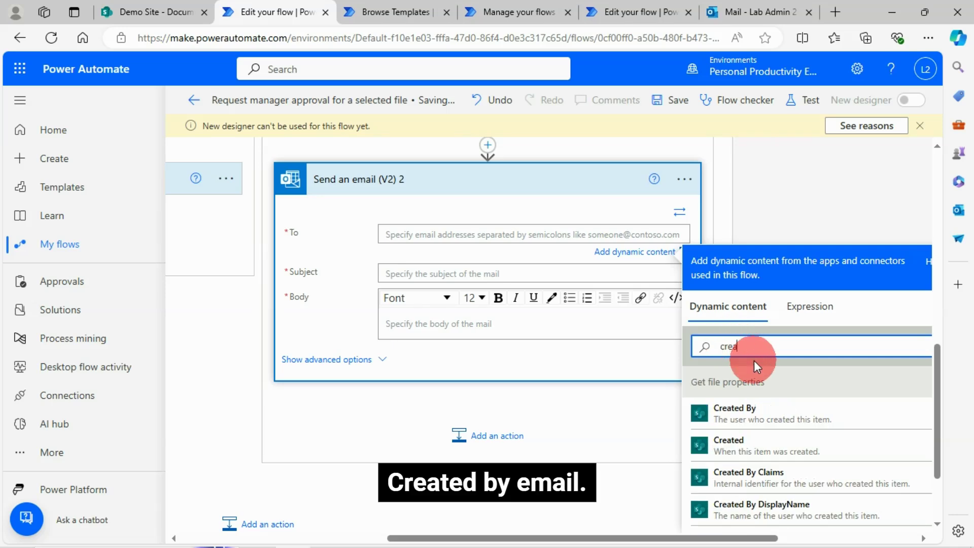
type("ted by")
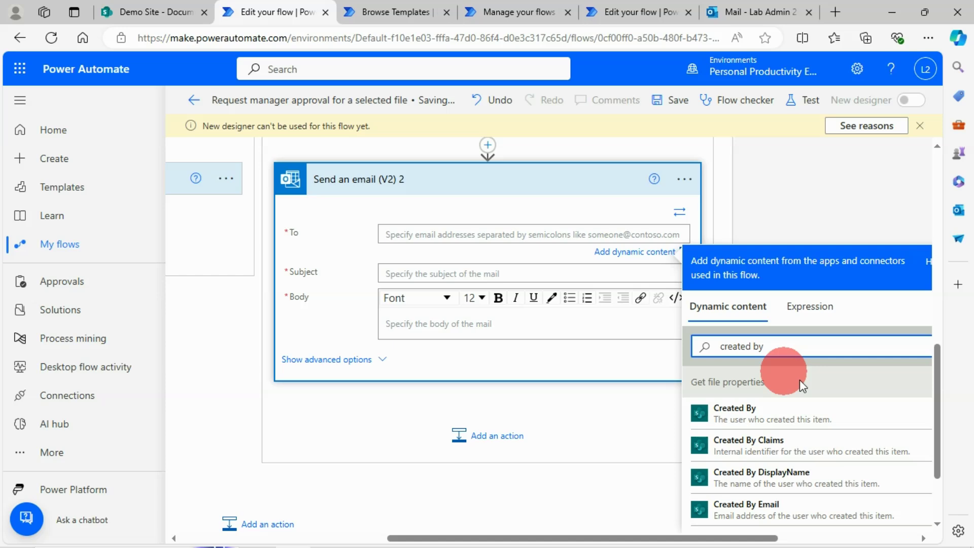
left_click(746, 507)
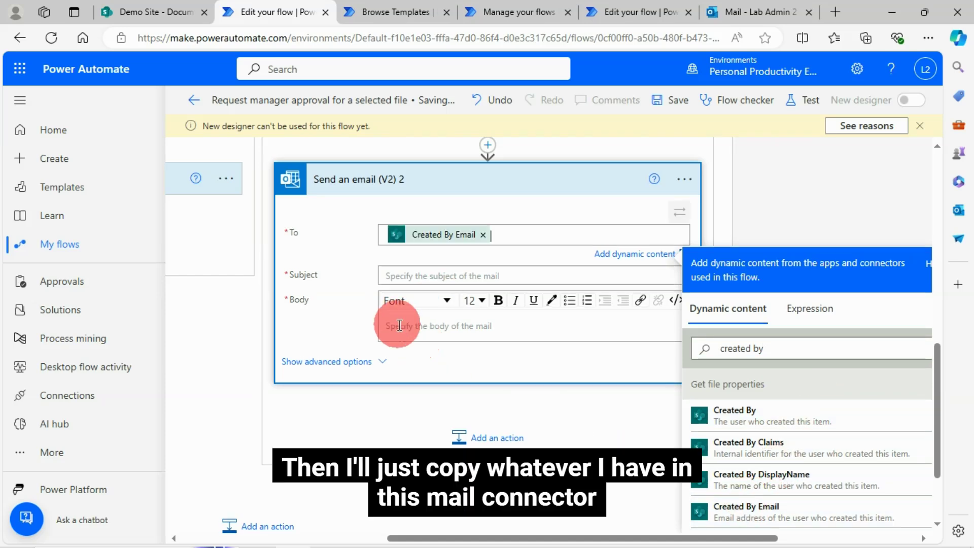
- Copy the subject "Not approved:" with the Name token from "Inform request of rejection" into the subject of the new rejection email action
scroll(435, 250, "up", 5)
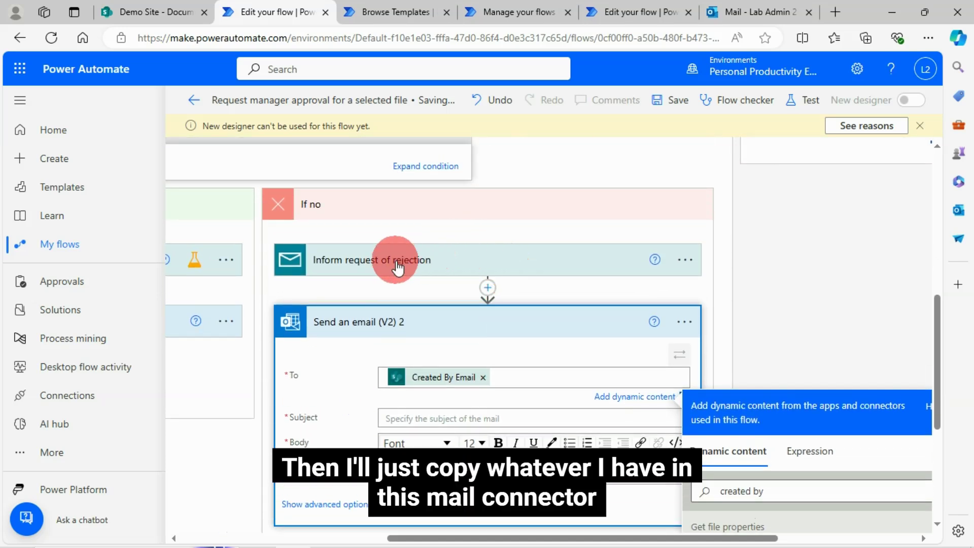
left_click(435, 257)
scroll(471, 283, "down", 2)
left_click(534, 254)
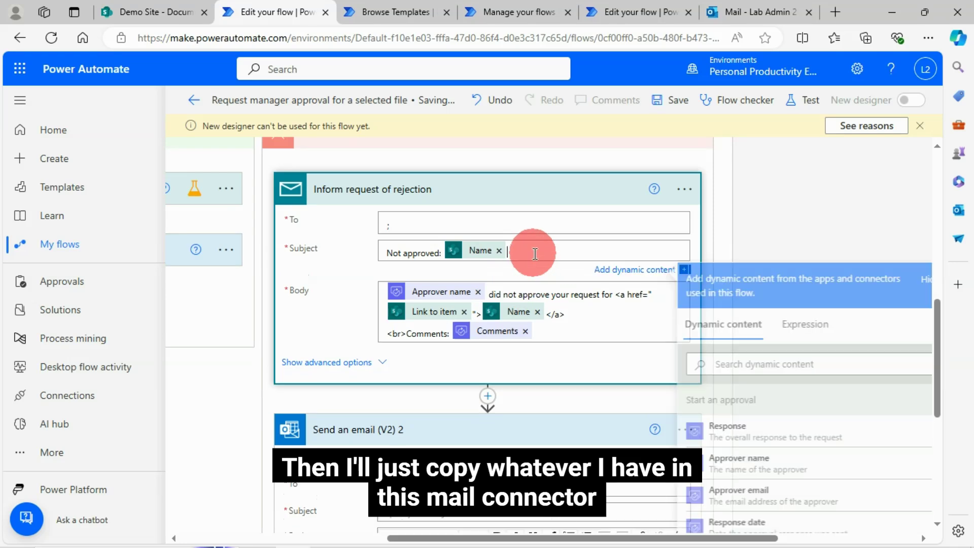
key("ctrl+a")
key("ctrl+c")
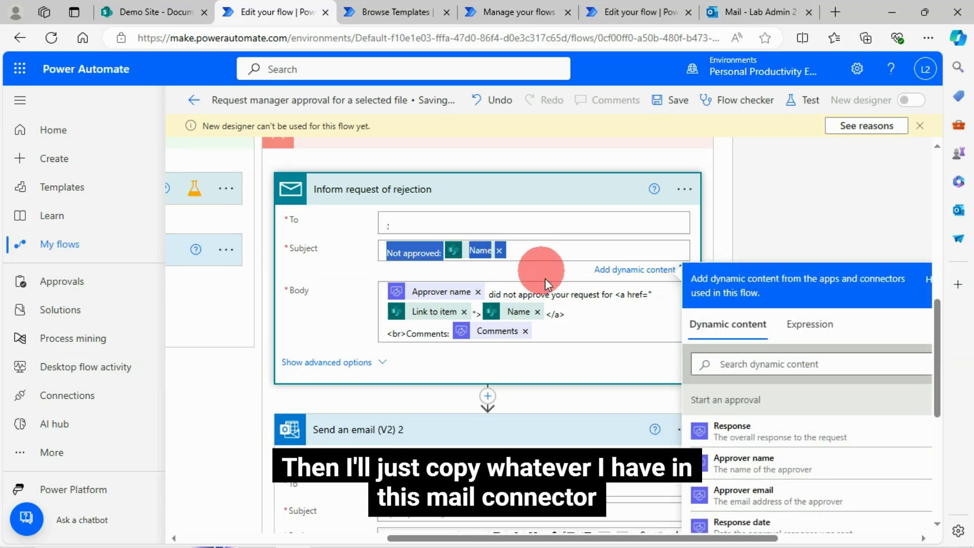
scroll(552, 325, "down", 4)
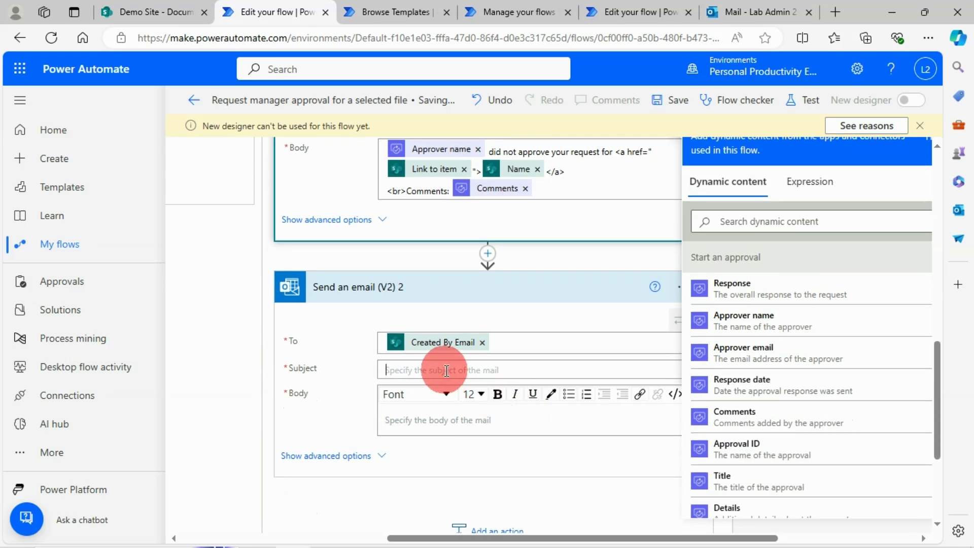
key("ctrl+v")
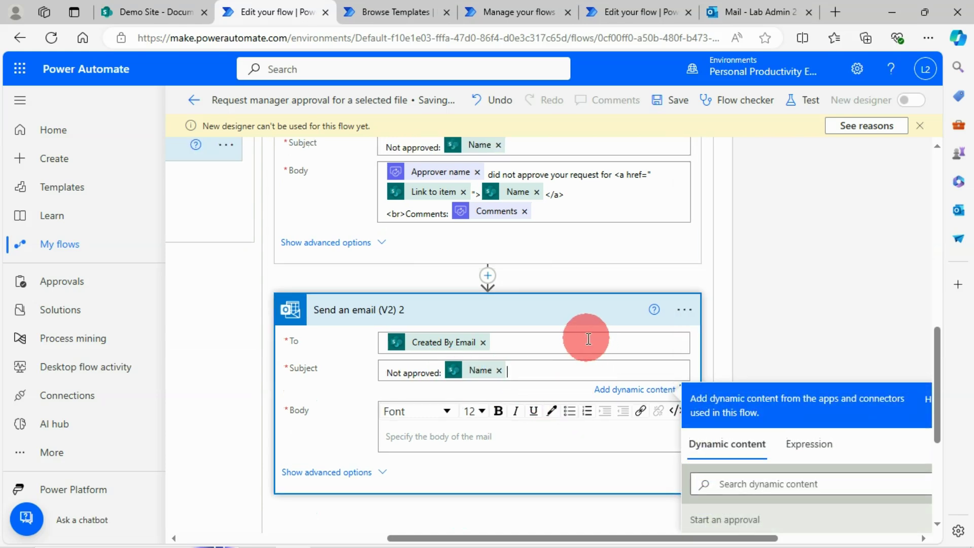
- Copy the full body text with its dynamic tokens from "Inform request of rejection" into the body of the rejection email action
scroll(584, 291, "up", 2)
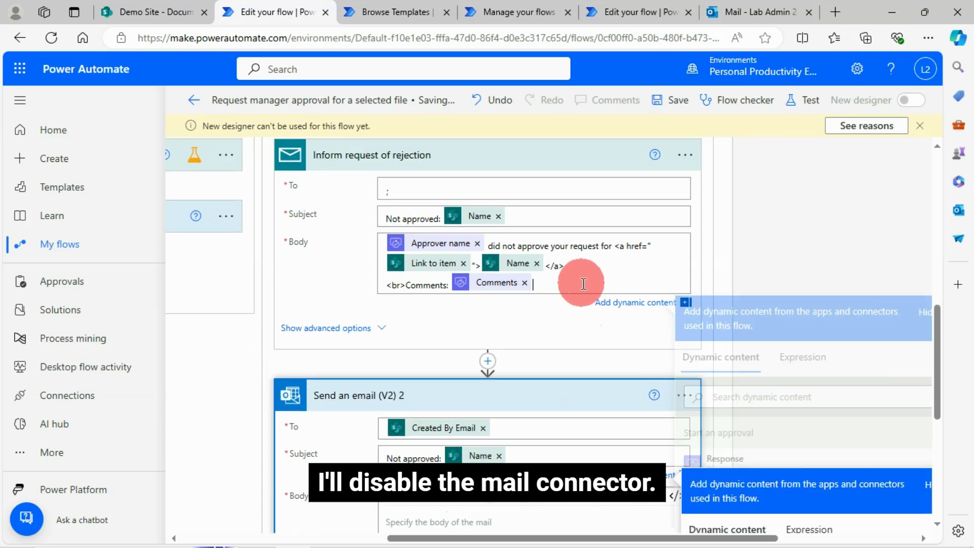
key("ctrl+a")
key("ctrl+c")
scroll(583, 283, "down", 4)
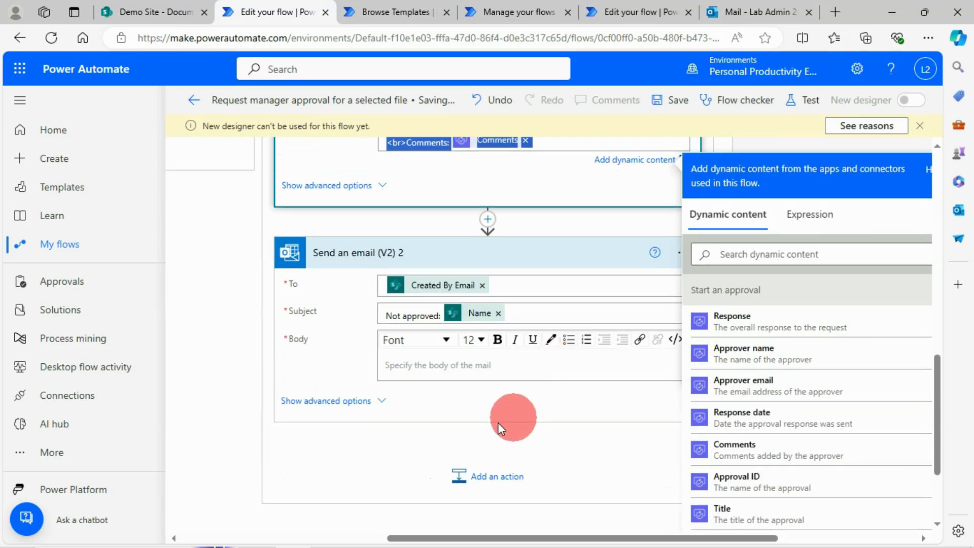
left_click(422, 368)
key("ctrl+v")
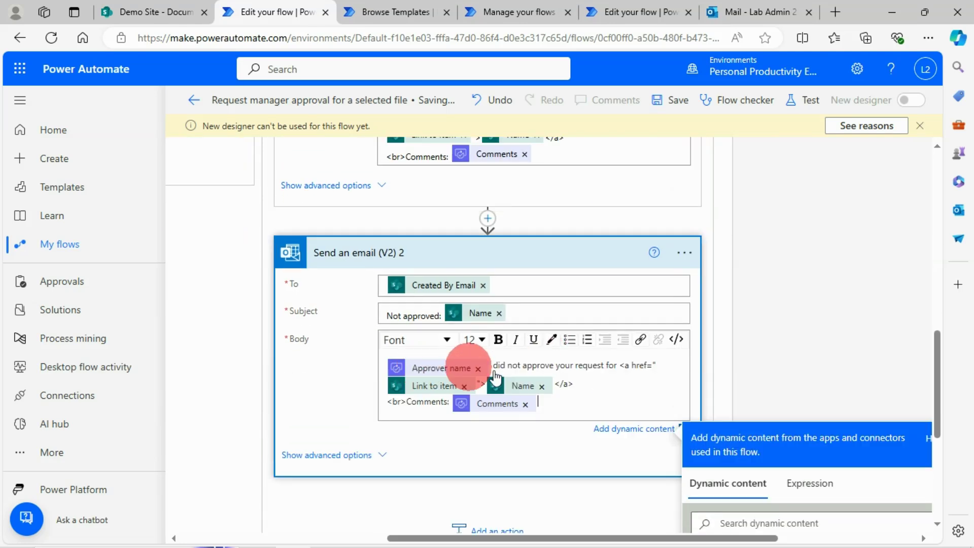
- Enable the static result for "Inform request of rejection" with status Succeeded and status code OK, and save the flow
scroll(573, 289, "up", 4)
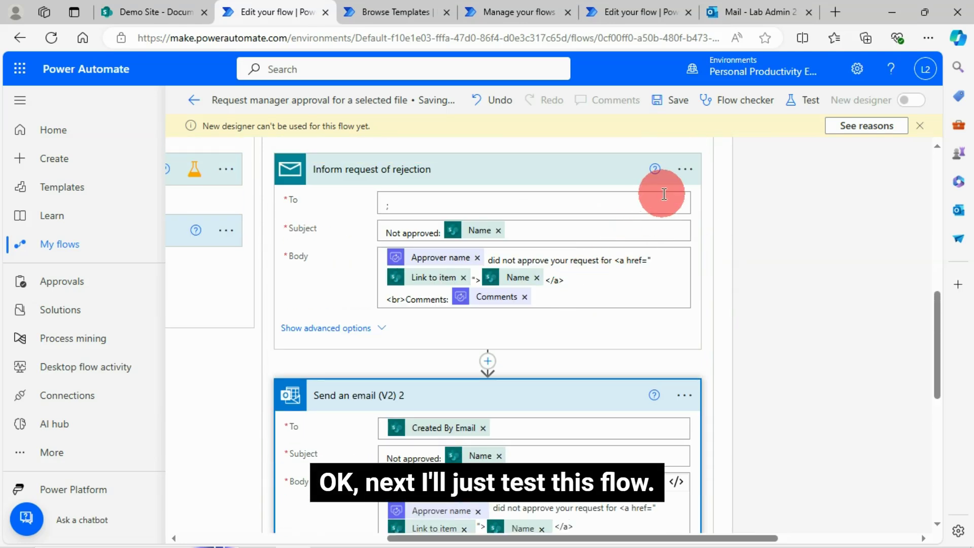
left_click(684, 170)
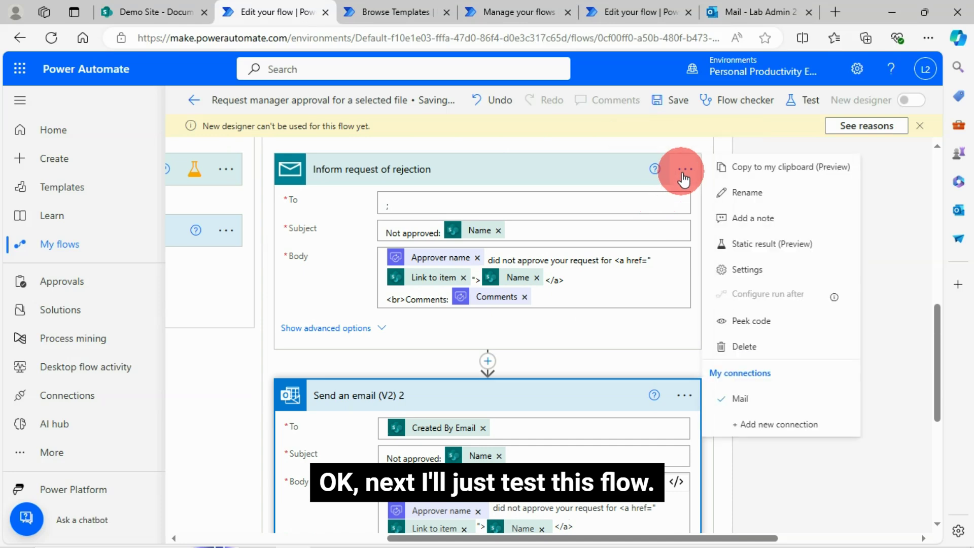
left_click(766, 244)
left_click(293, 196)
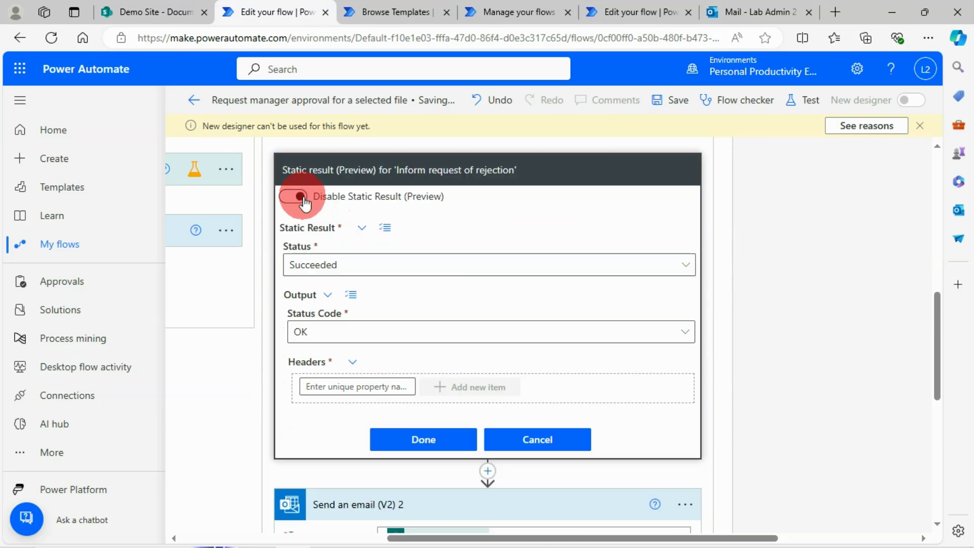
left_click(429, 441)
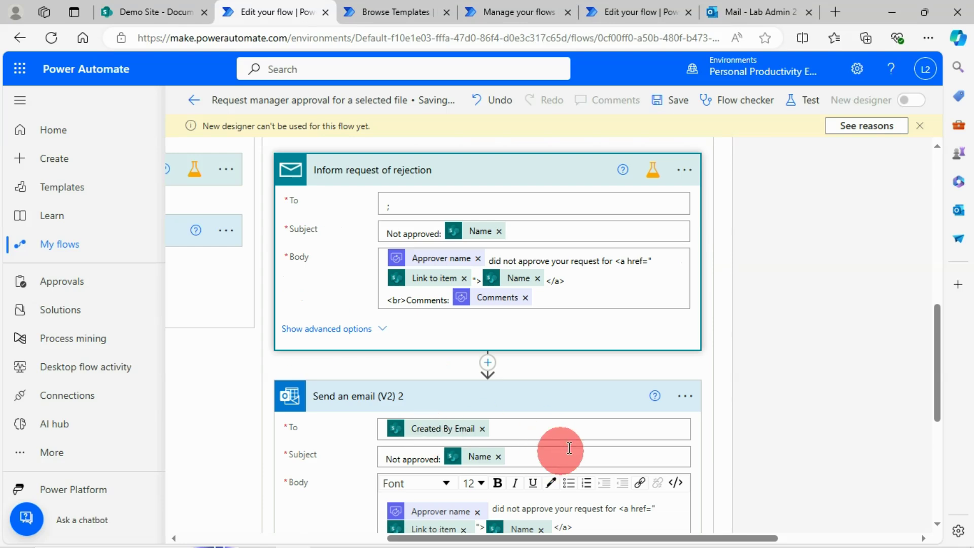
scroll(578, 467, "down", 2)
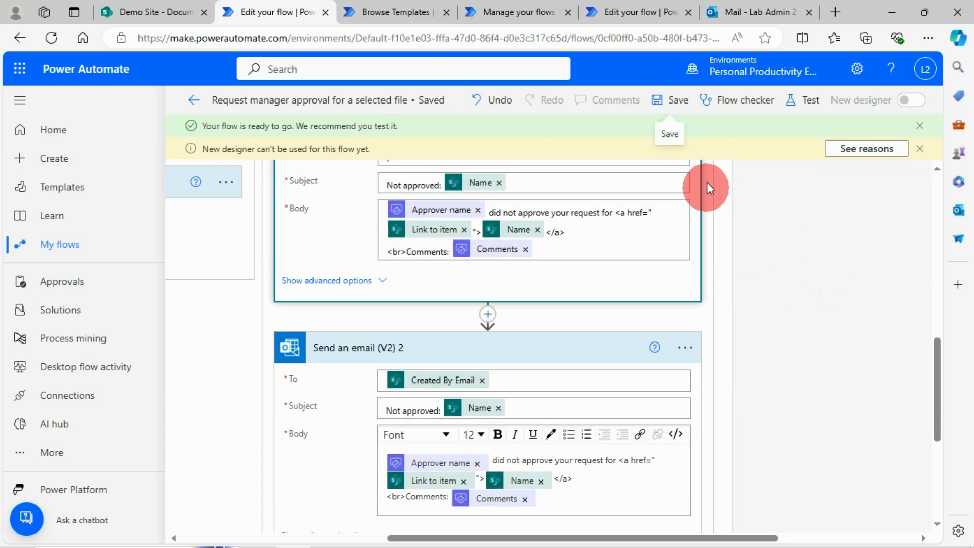
left_click(681, 99)
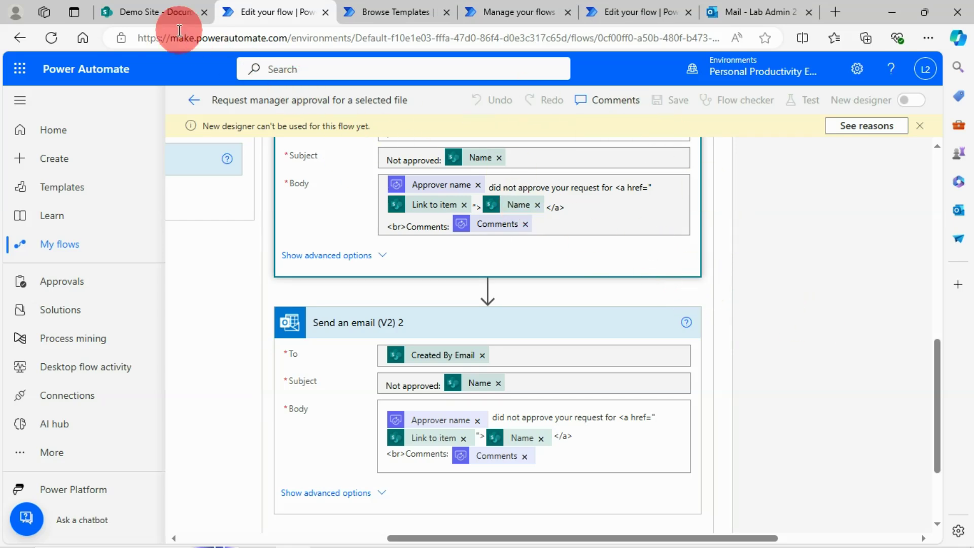
- Switch to the Demo Site Documents library in SharePoint and select Document.docx
left_click(158, 16)
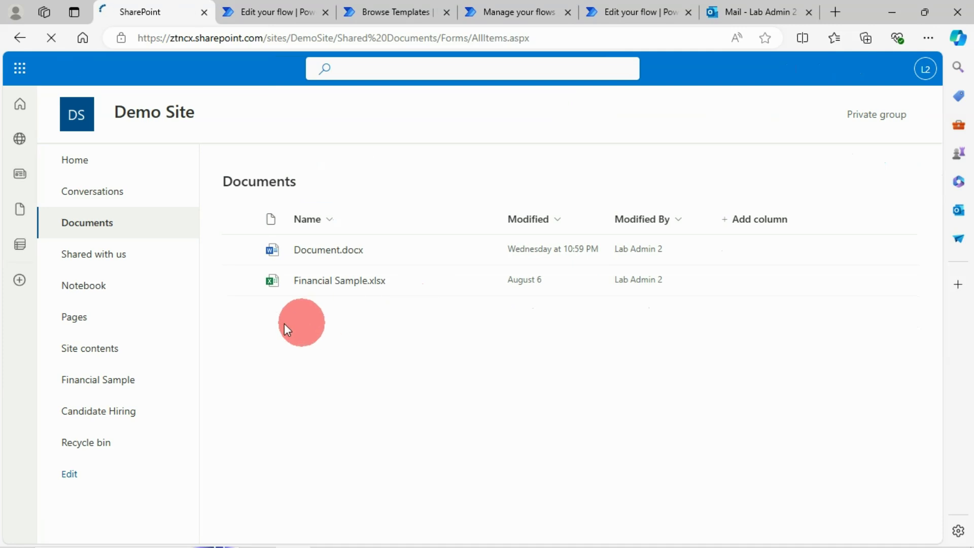
left_click(240, 282)
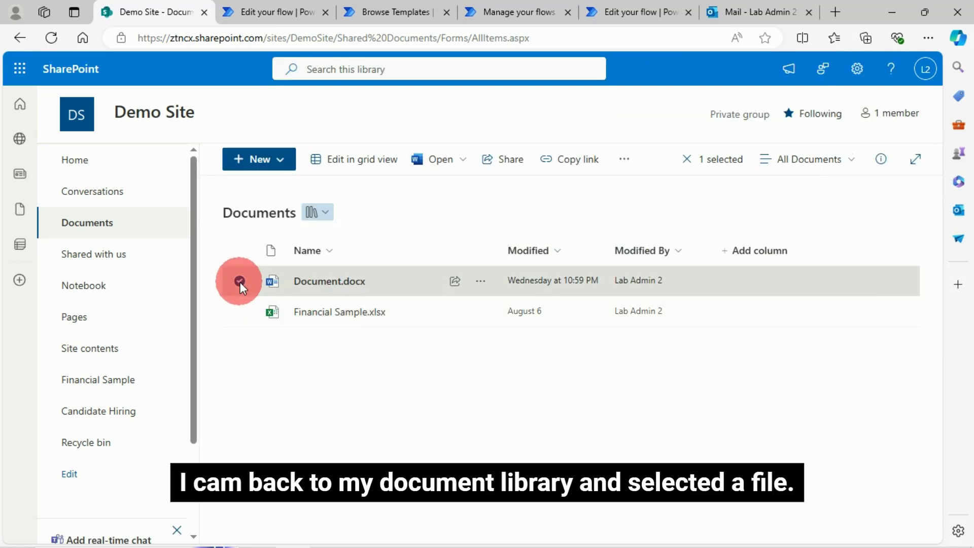
- Start the automation "Request manager approval for a selected file" on Document.docx and continue with the existing app connections
left_click(624, 161)
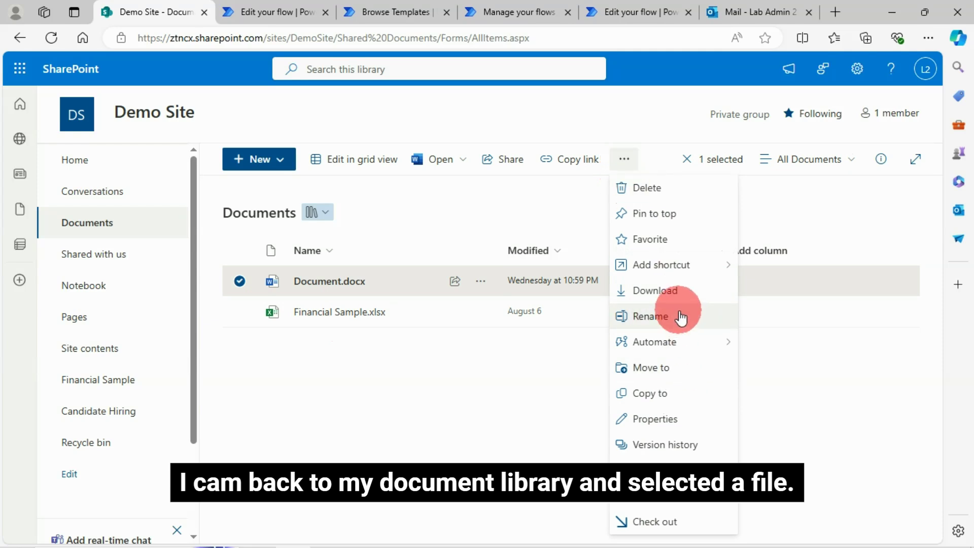
mouse_move(679, 343)
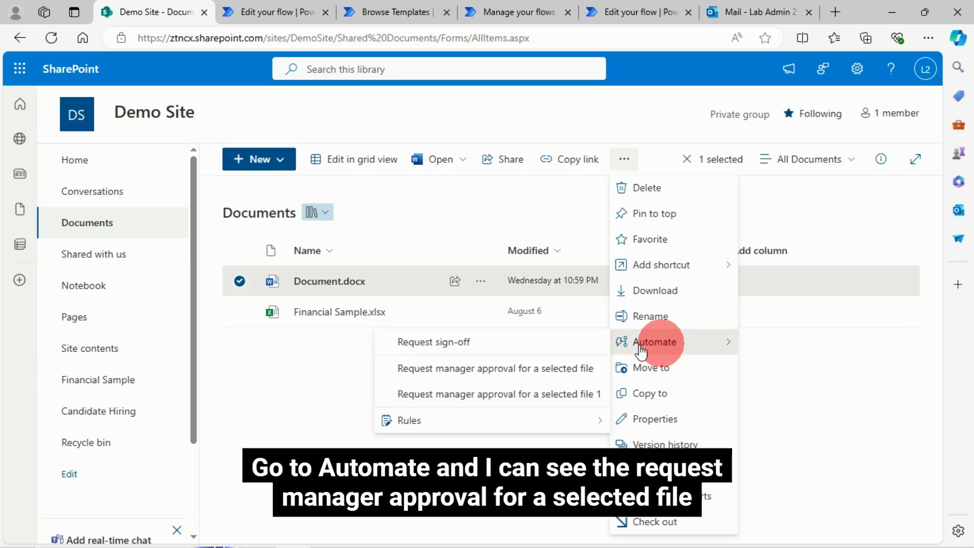
left_click(534, 369)
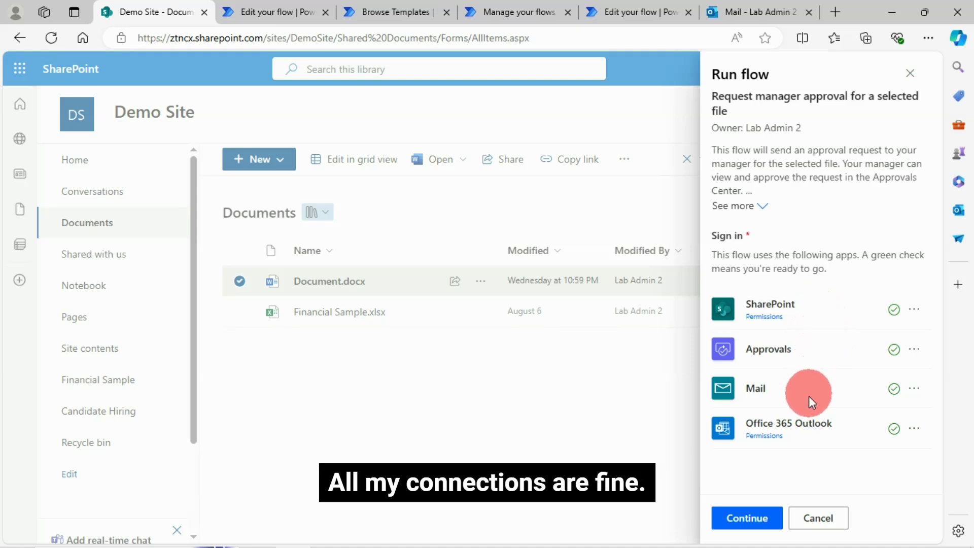
left_click(749, 517)
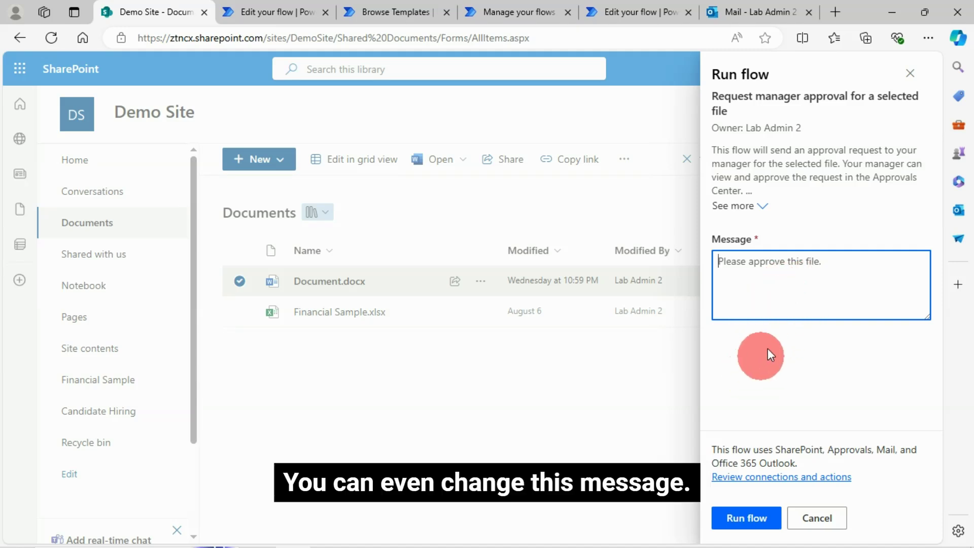
- Enter the message "Please approve this flow, it is urgent." and run the flow
left_click(818, 282)
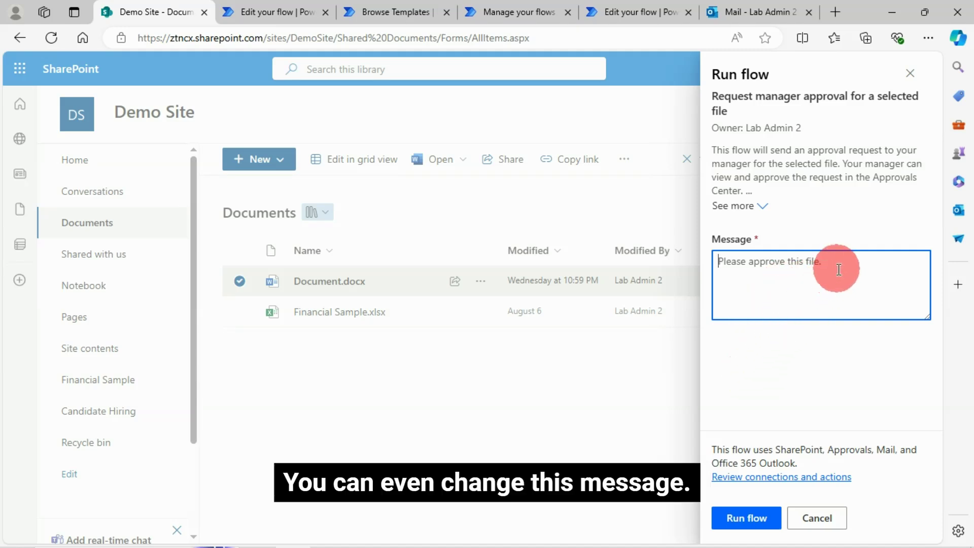
type("Please ap")
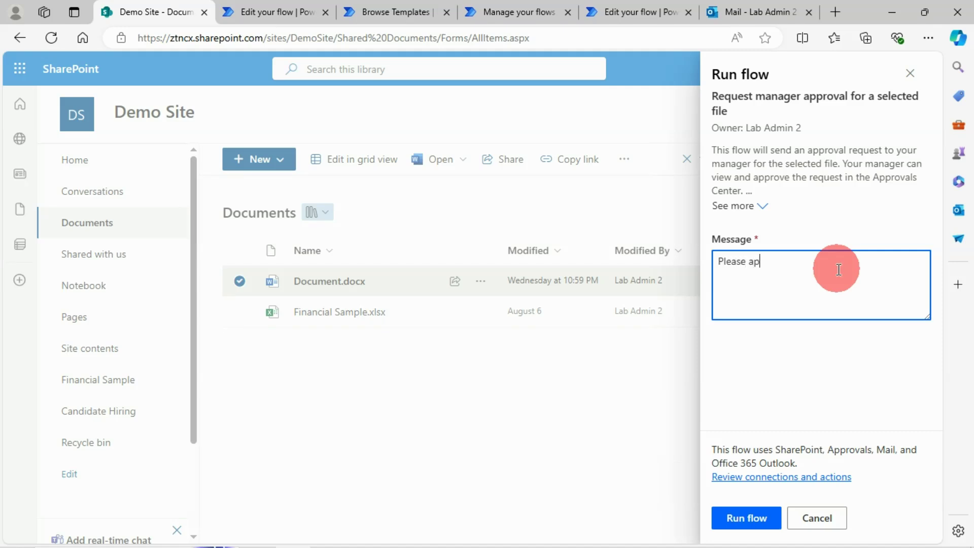
type("prove this f")
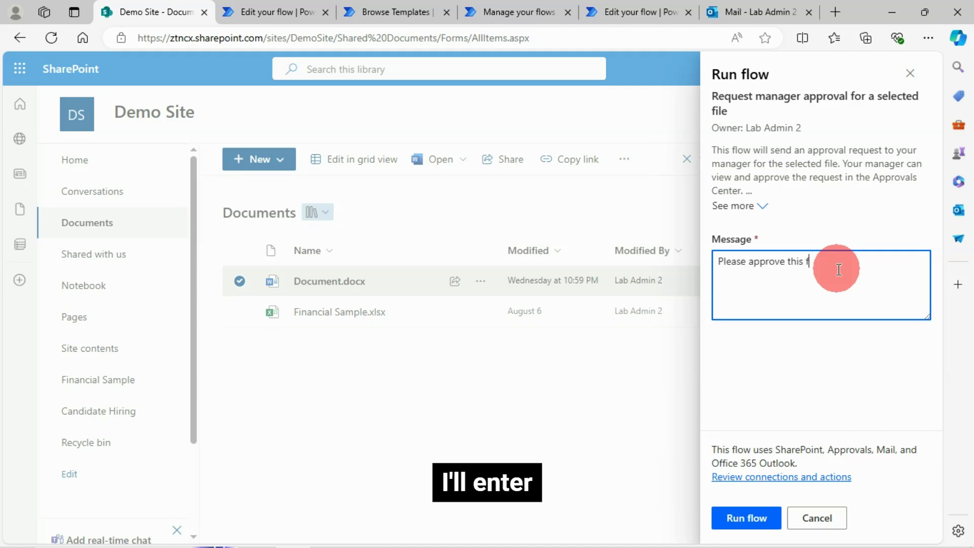
type("low, i")
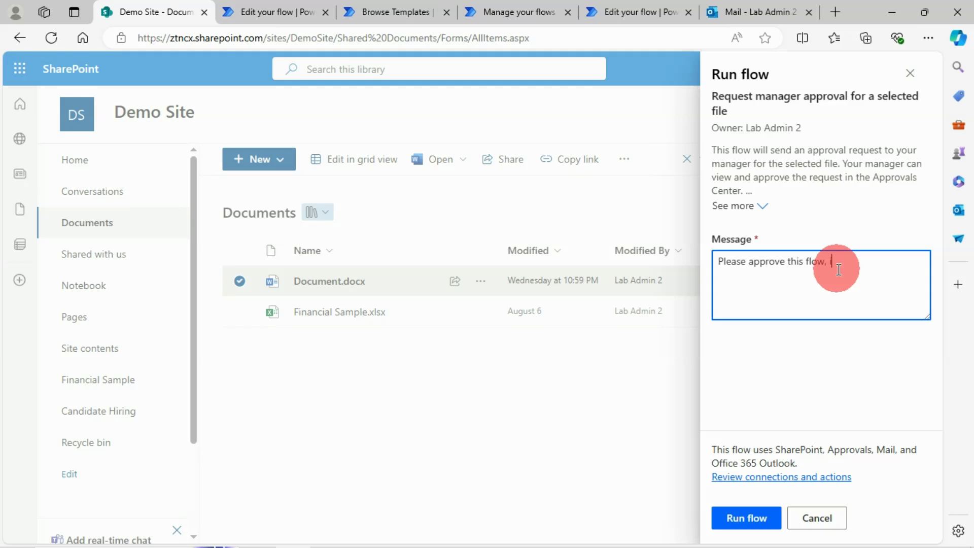
type("t is urgent.")
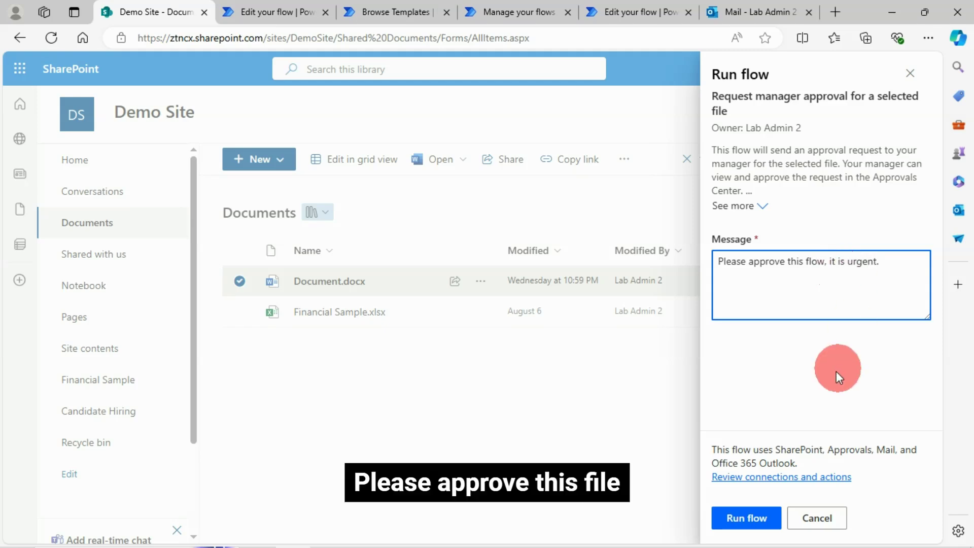
left_click(747, 523)
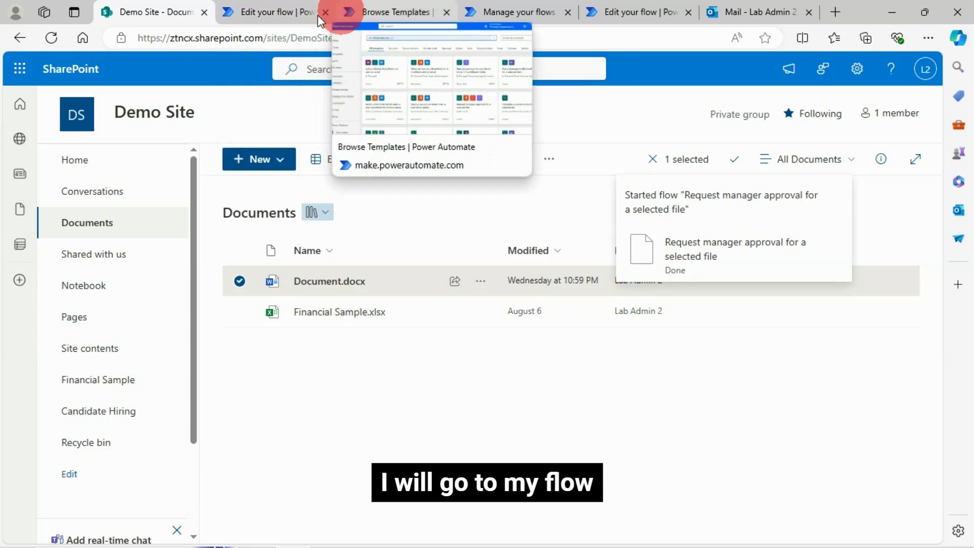
- Switch to Power Automate and check the run history of "Request manager approval for a selected file" in My flows
left_click(263, 10)
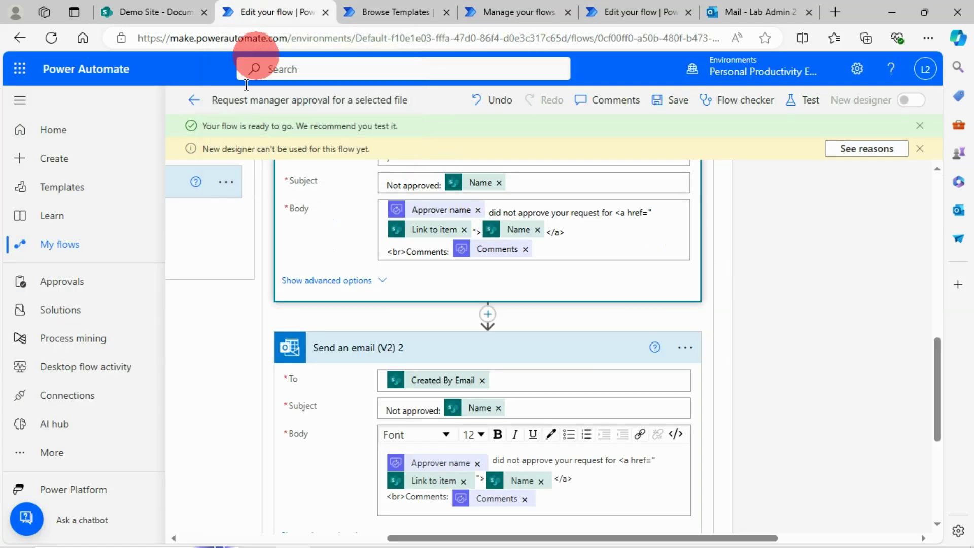
left_click(74, 248)
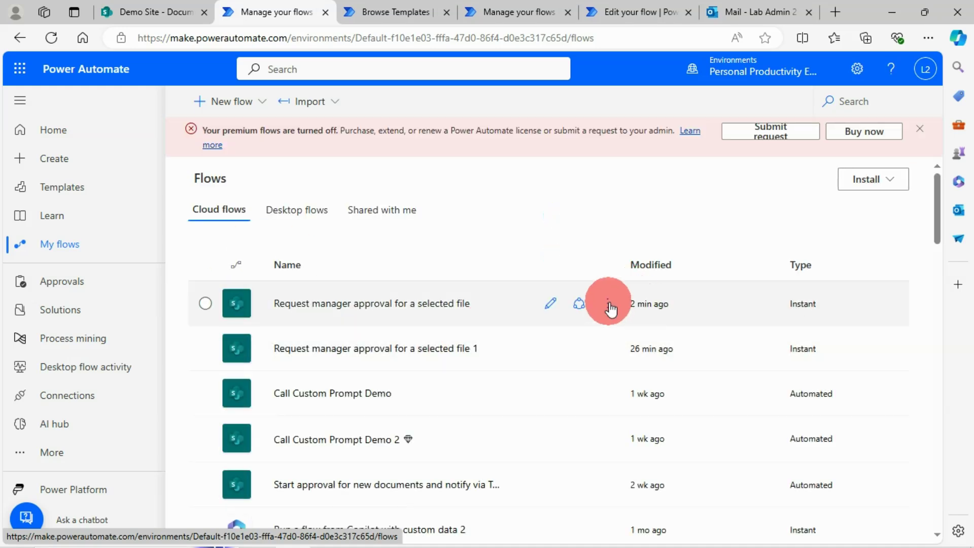
left_click(607, 305)
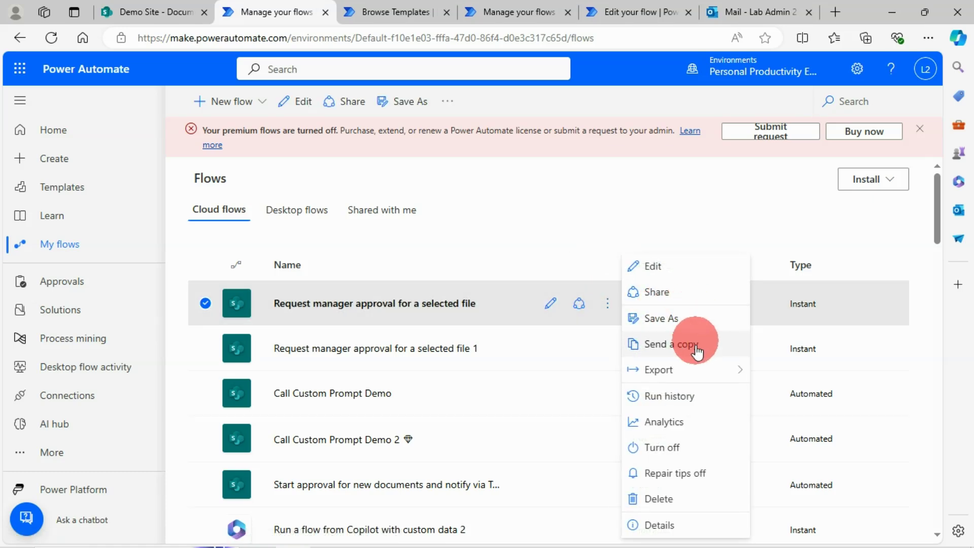
left_click(669, 397)
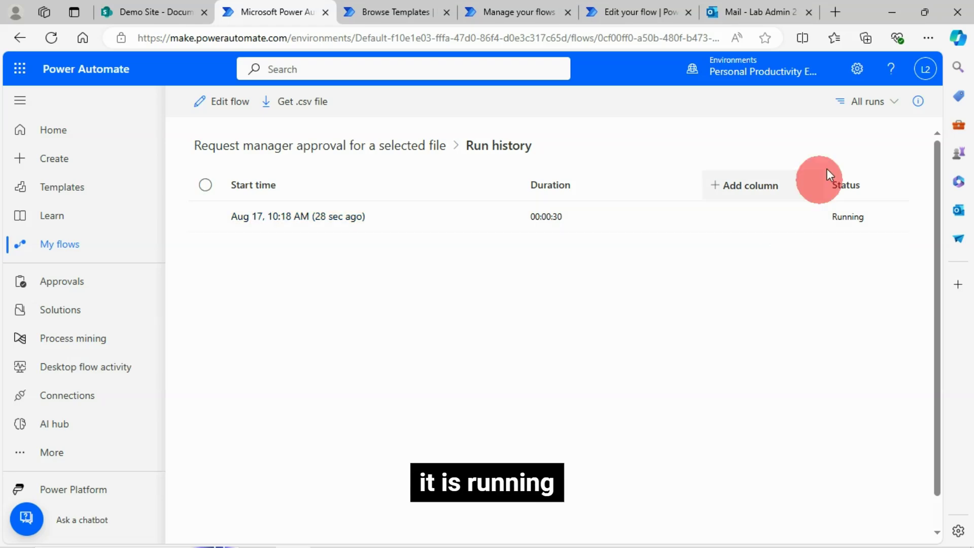
- Switch to the Outlook inbox and open the newest "Approval request: Document" email
left_click(738, 7)
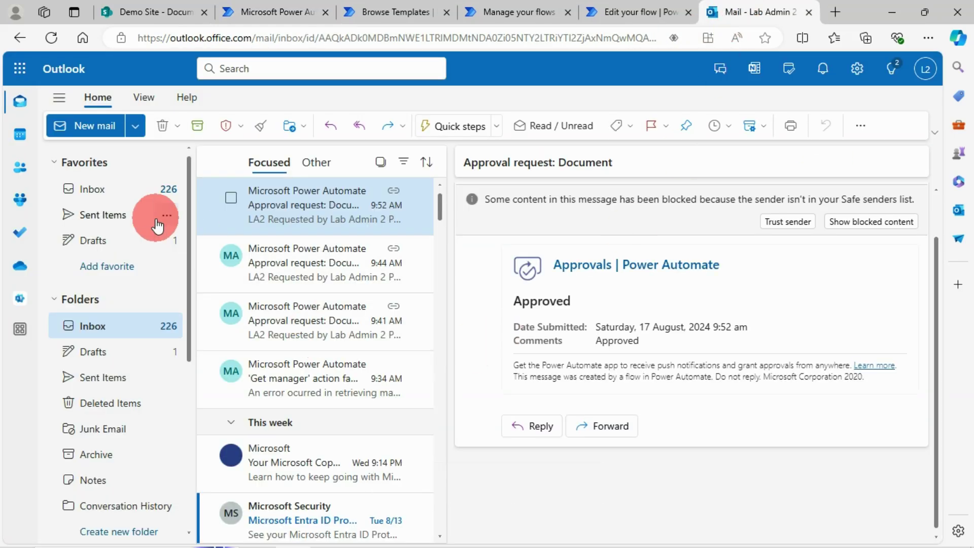
left_click(95, 195)
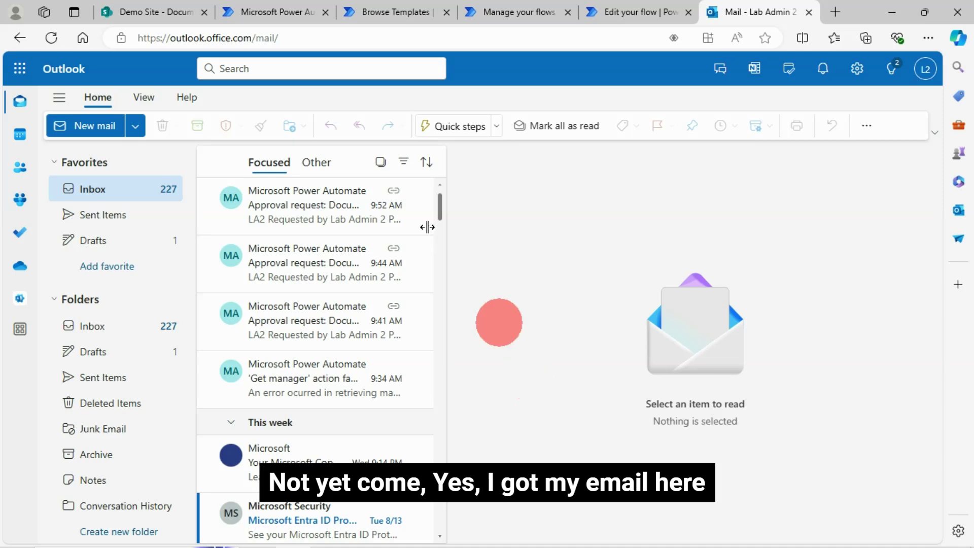
left_click(301, 214)
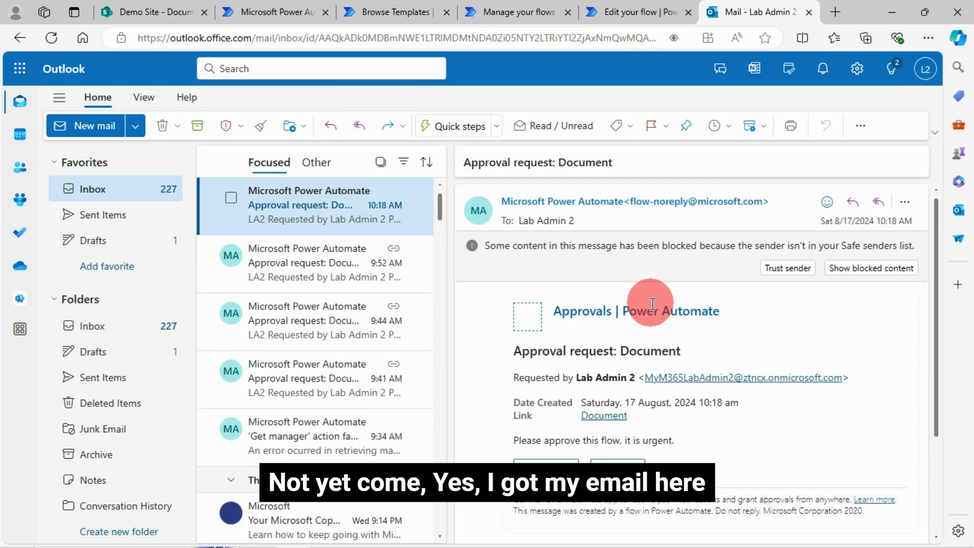
- Approve the request from the email with the comment "Approved", submit it and dismiss the notification
scroll(885, 355, "down", 2)
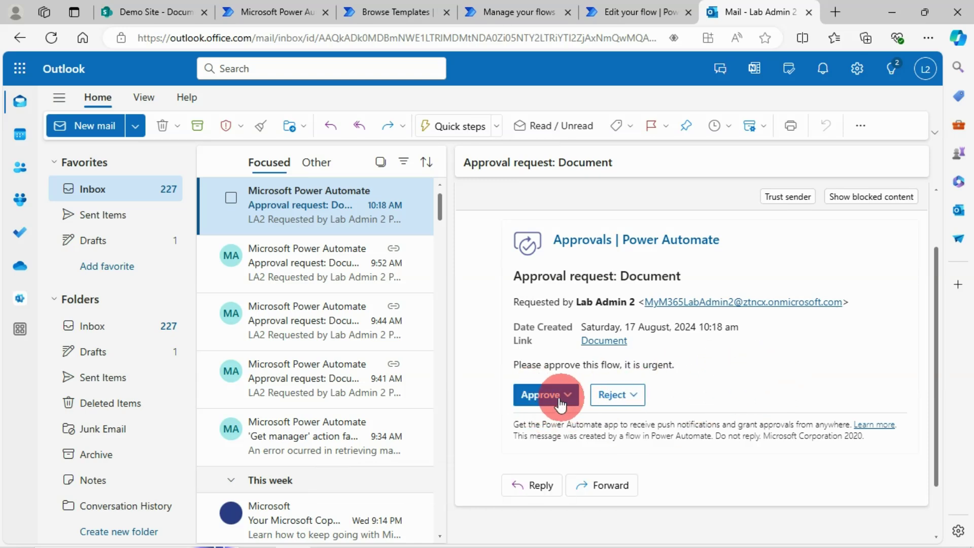
left_click(542, 396)
left_click(565, 469)
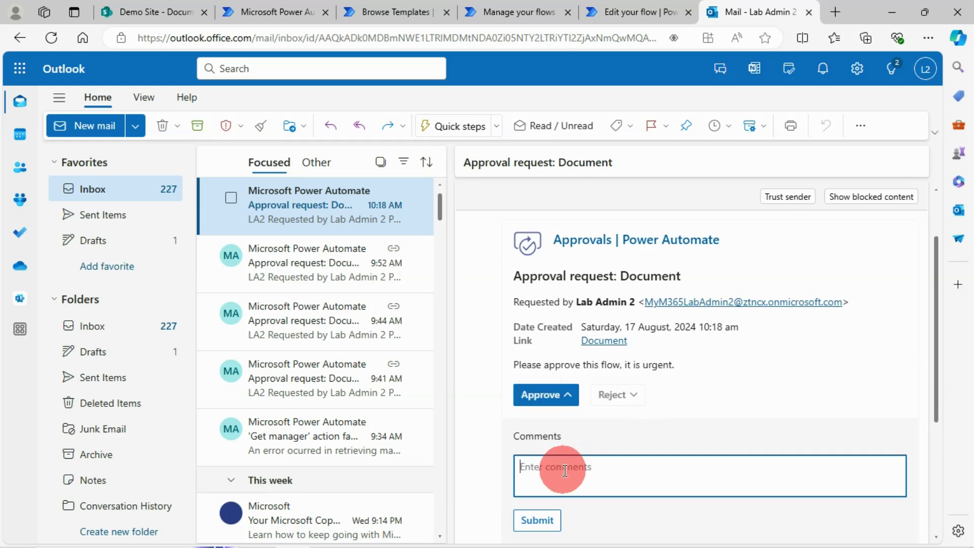
type("Approved")
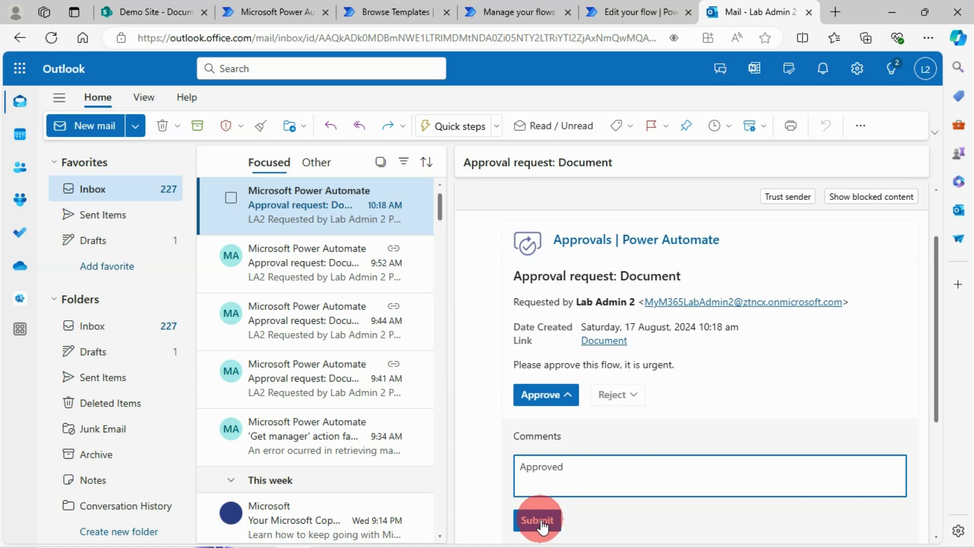
left_click(541, 521)
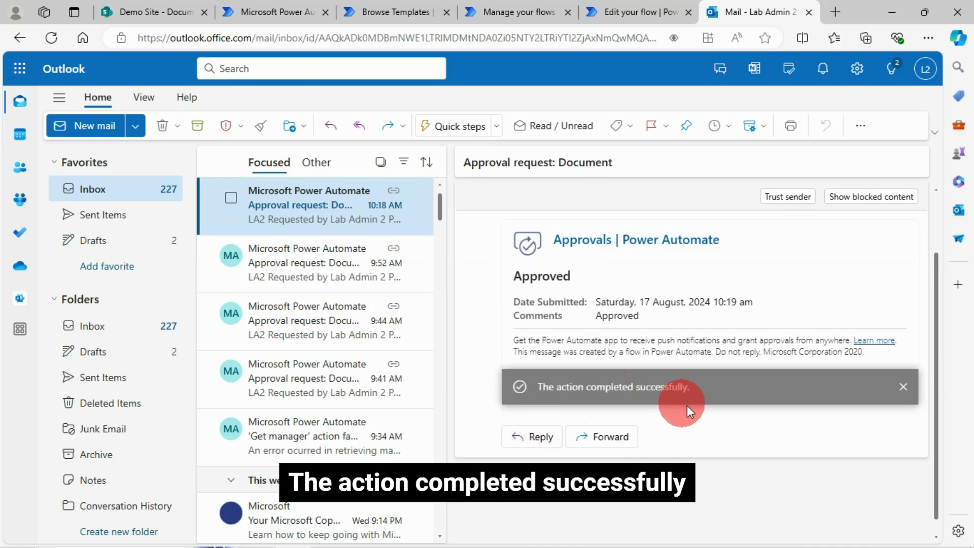
left_click(902, 387)
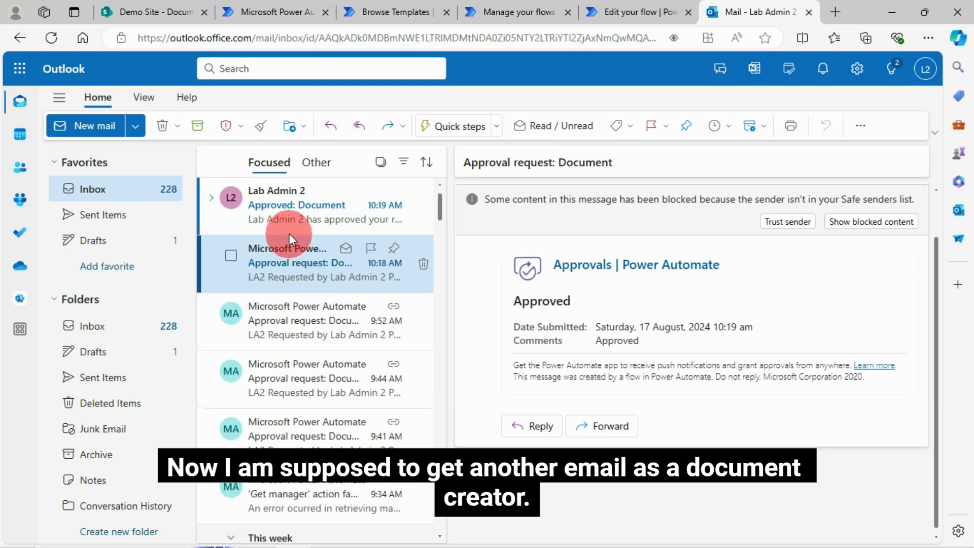
- Read the "Approved: Document" email, and return to the Demo Site Documents library in SharePoint
left_click(300, 208)
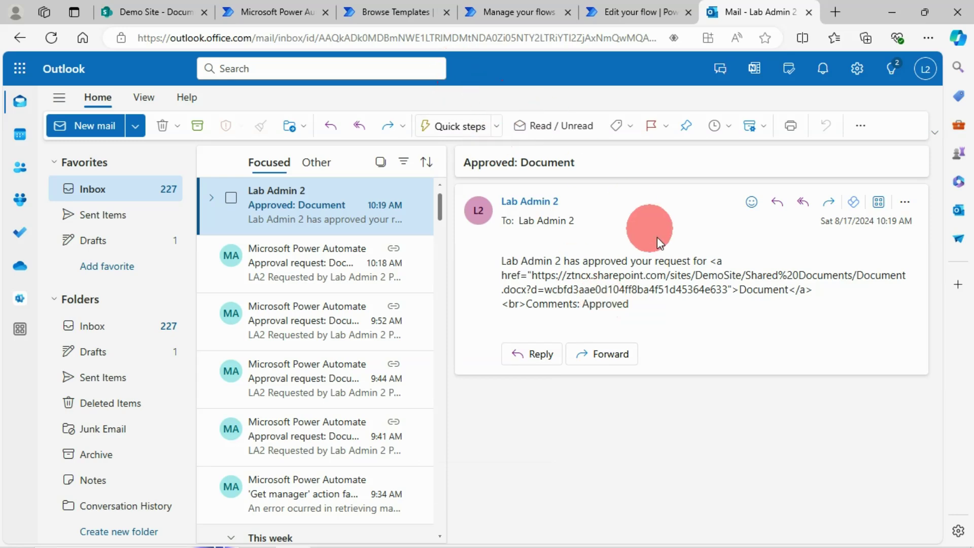
left_click(157, 13)
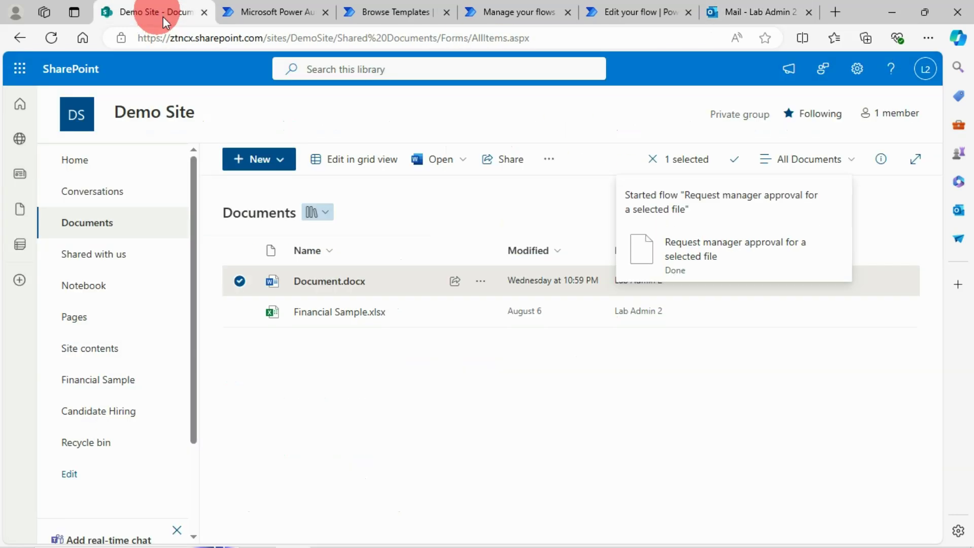